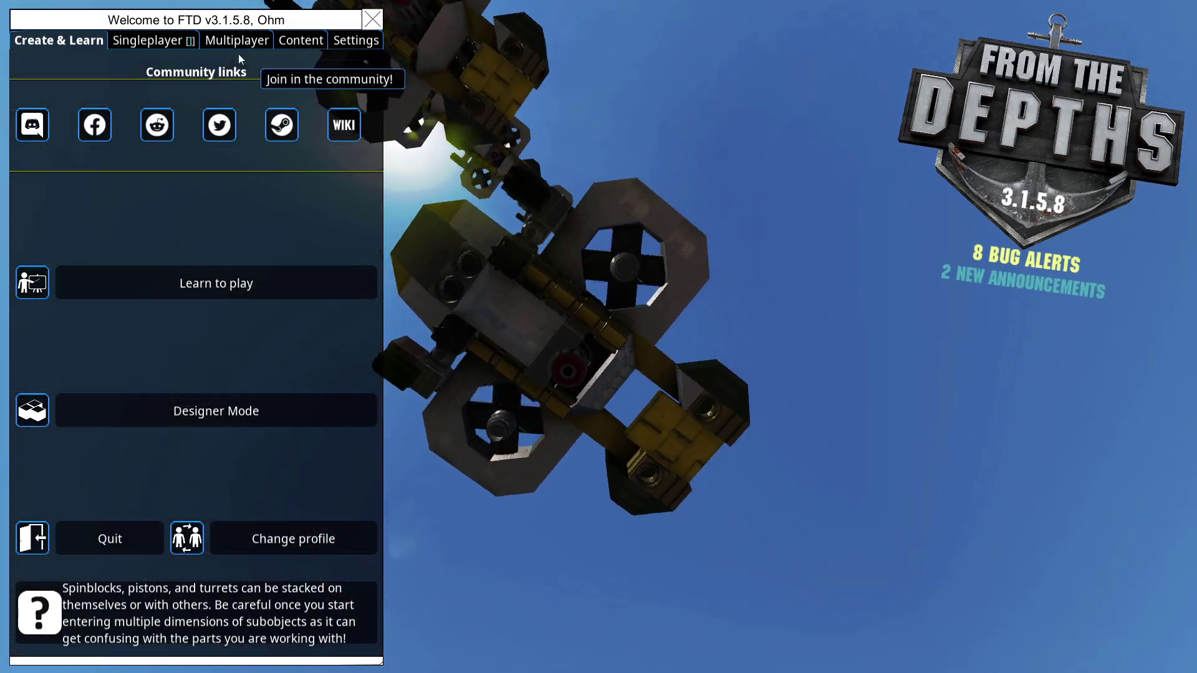
# From the main menu, open Learn to play to list the tutorial guides, including APS Cannon.
pyautogui.click(325, 283)
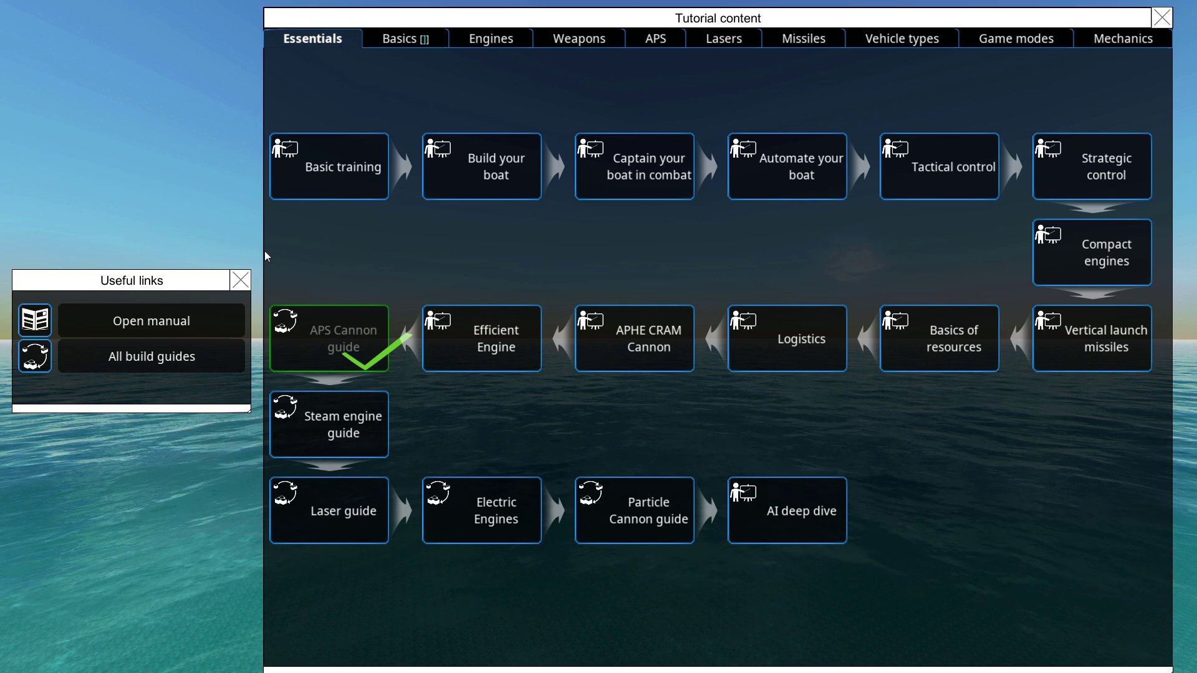
# Return to the deck and place an APS ammo controller.
pyautogui.press('Escape')
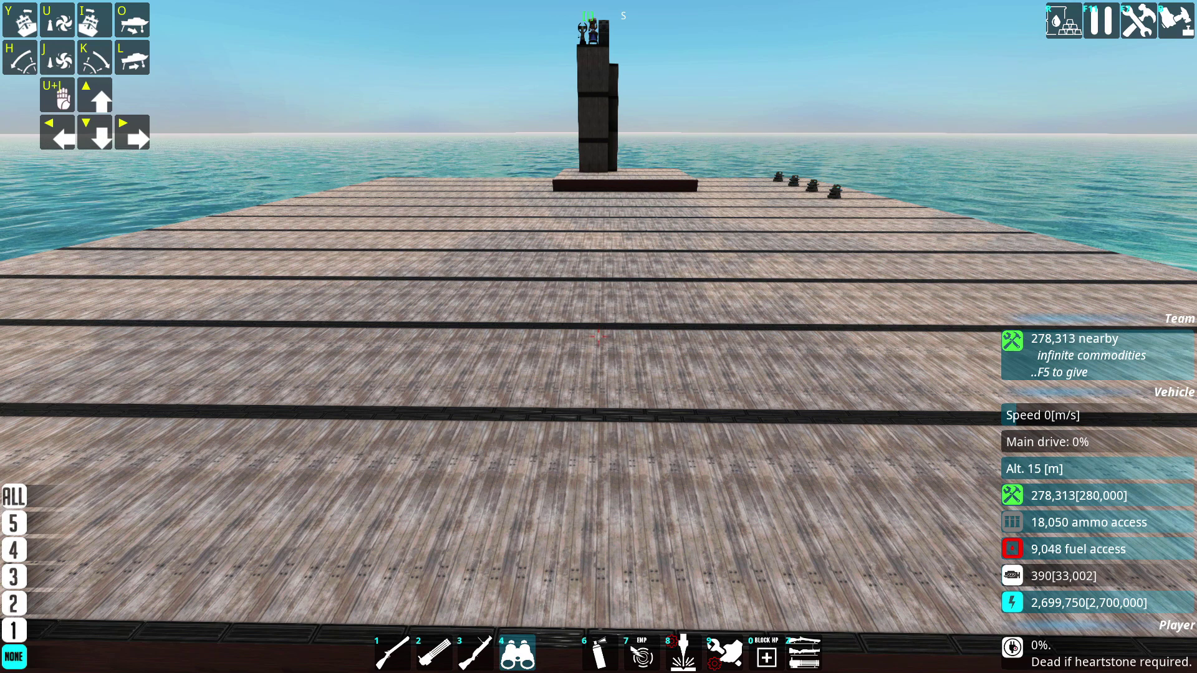
pyautogui.press('q')
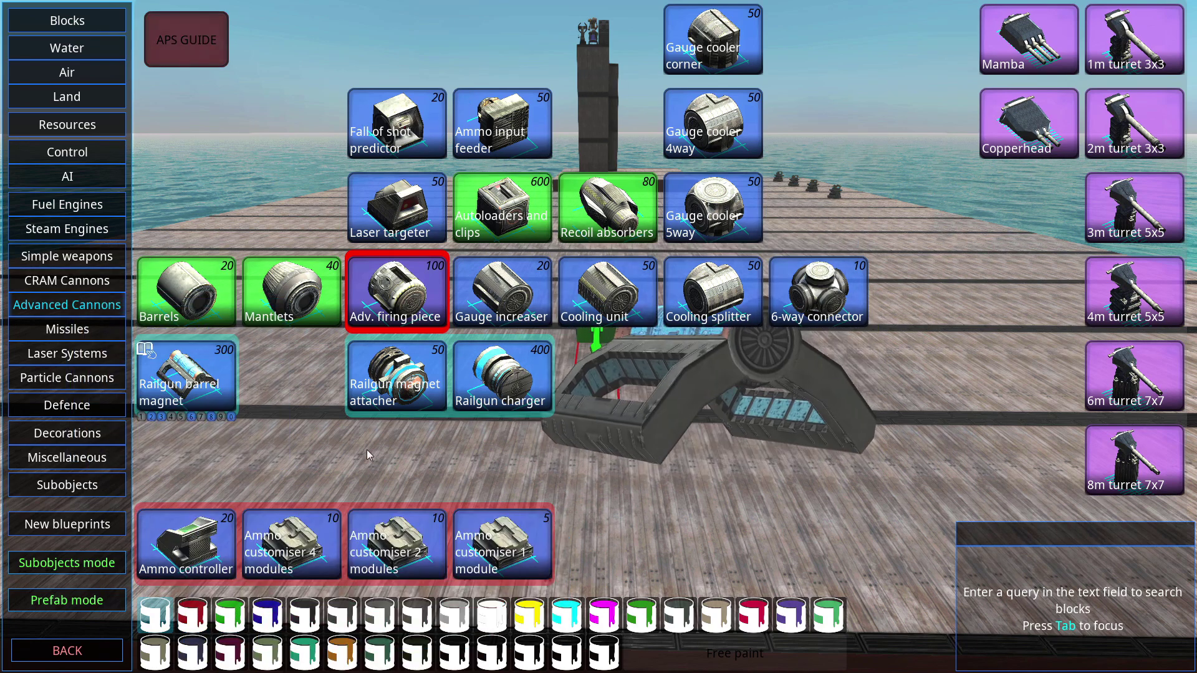
pyautogui.click(181, 545)
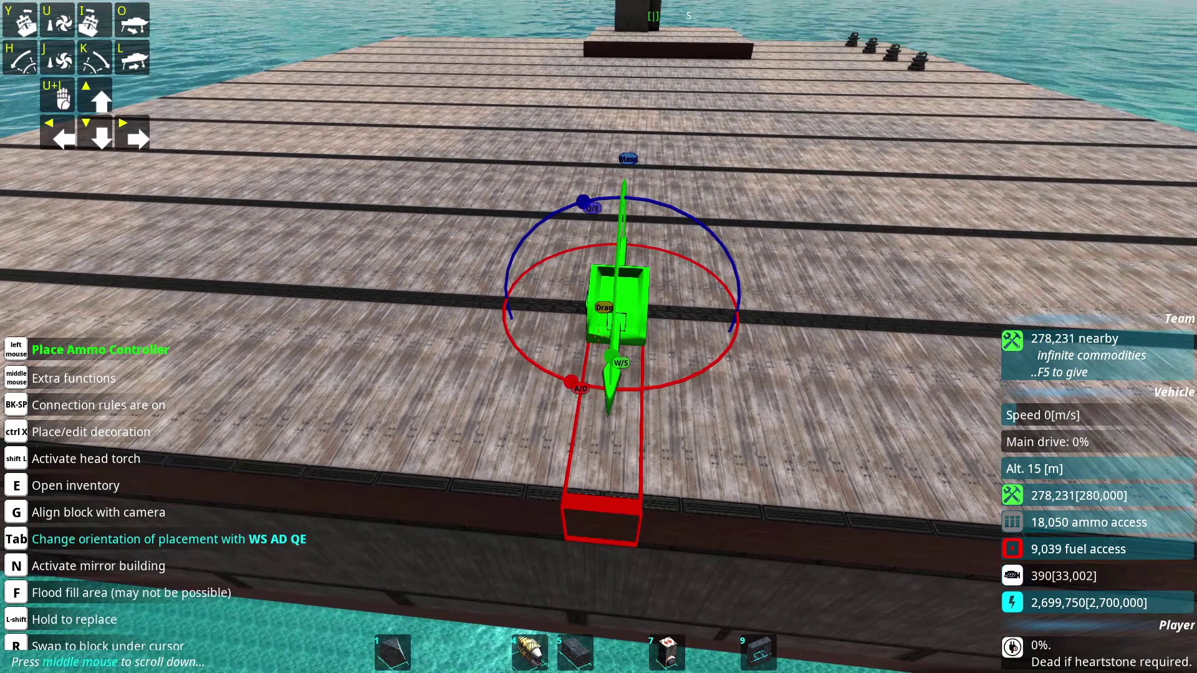
pyautogui.click(508, 320)
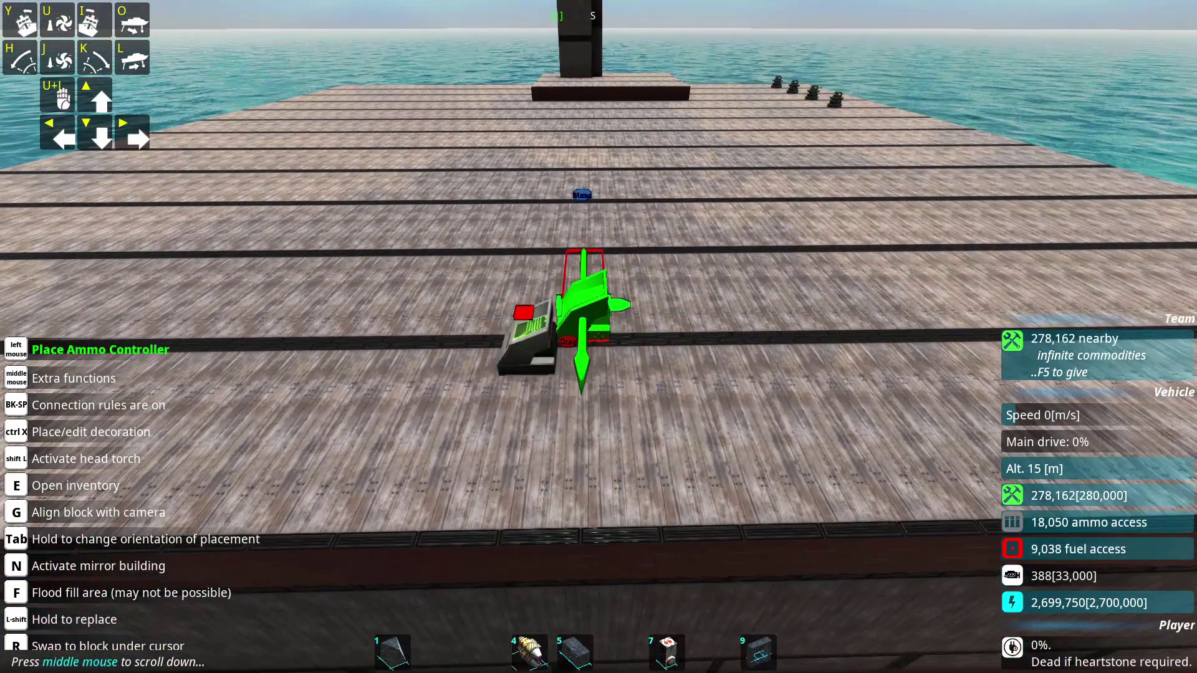
pyautogui.moveTo(599, 337); pyautogui.dragTo(599, 340)
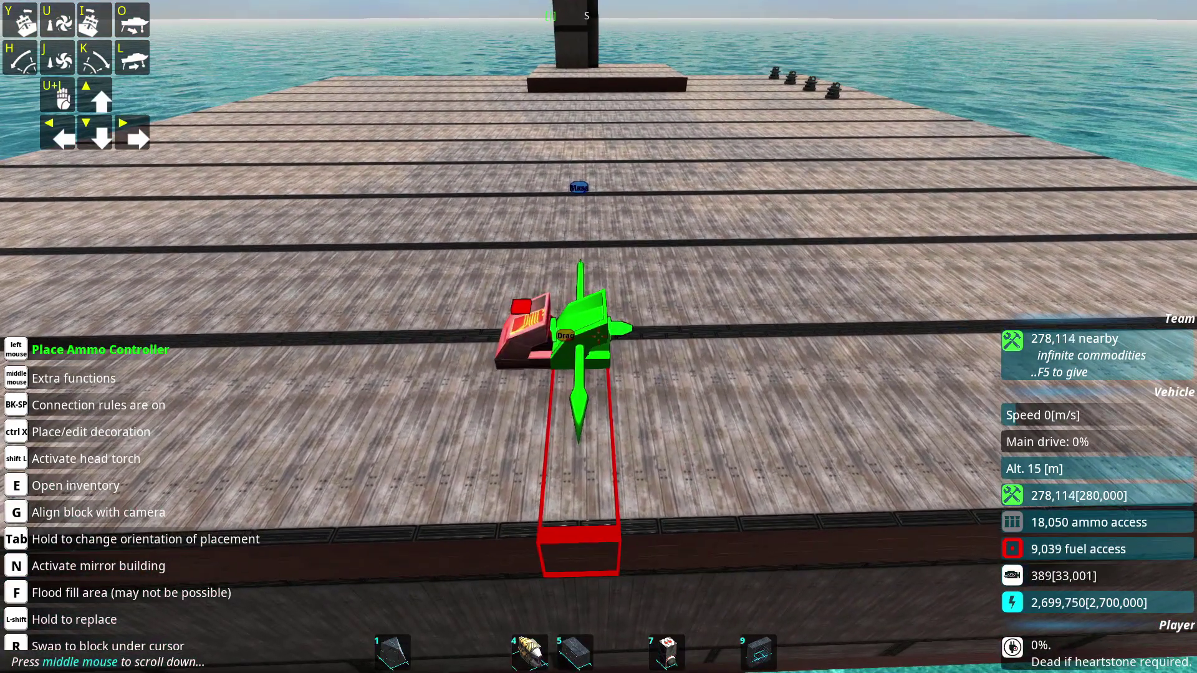
# Place a row of 4-module ammo customisers beside the ammo controller.
pyautogui.press('e')
pyautogui.click(308, 565)
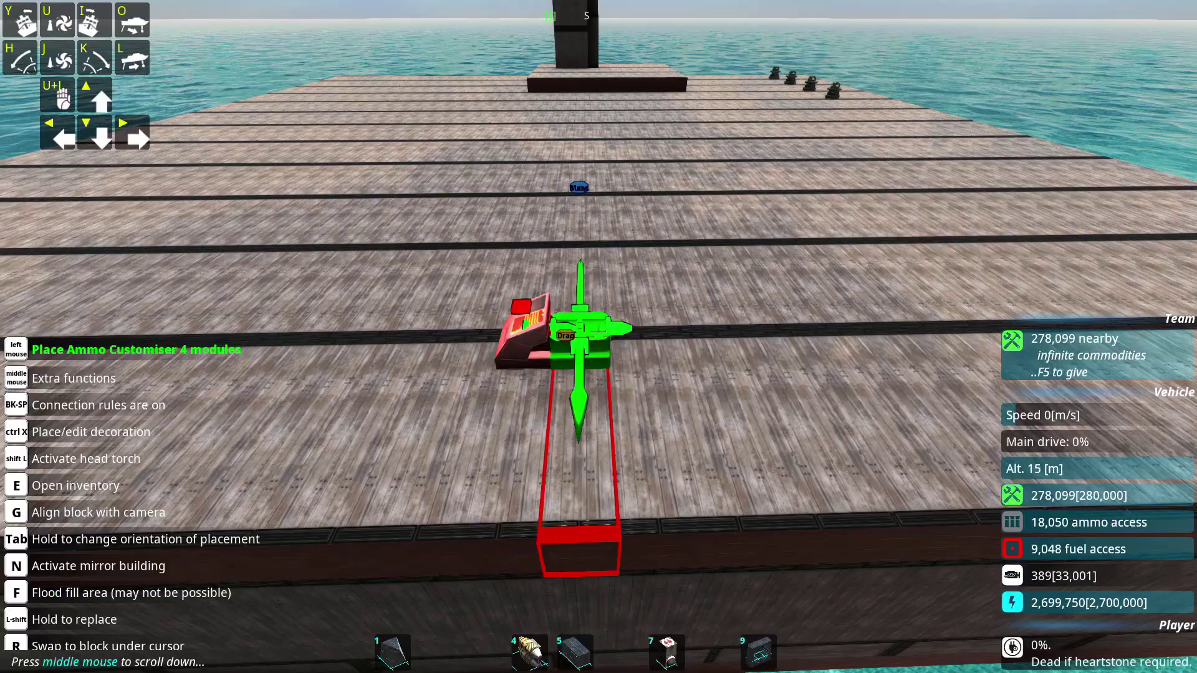
pyautogui.moveTo(599, 336); pyautogui.dragTo(598, 340)
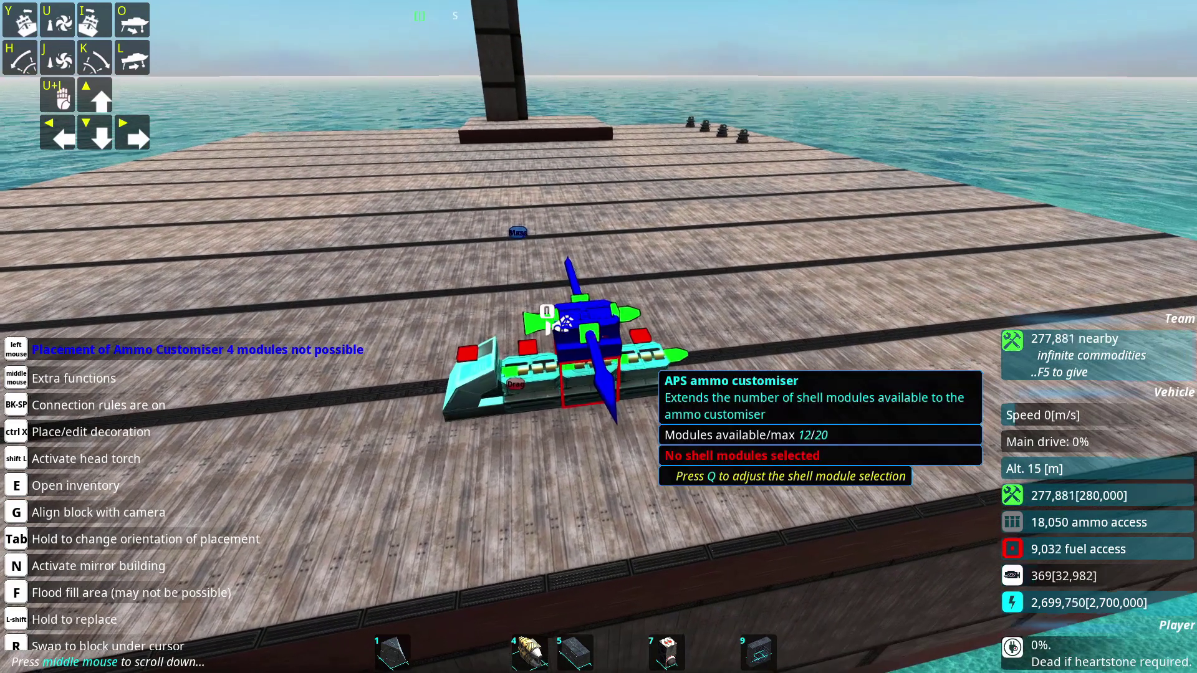
# In the Shell Editor, end the 60 mm shell with a Solid warhead body after eleven gunpowder casings.
pyautogui.press('q')
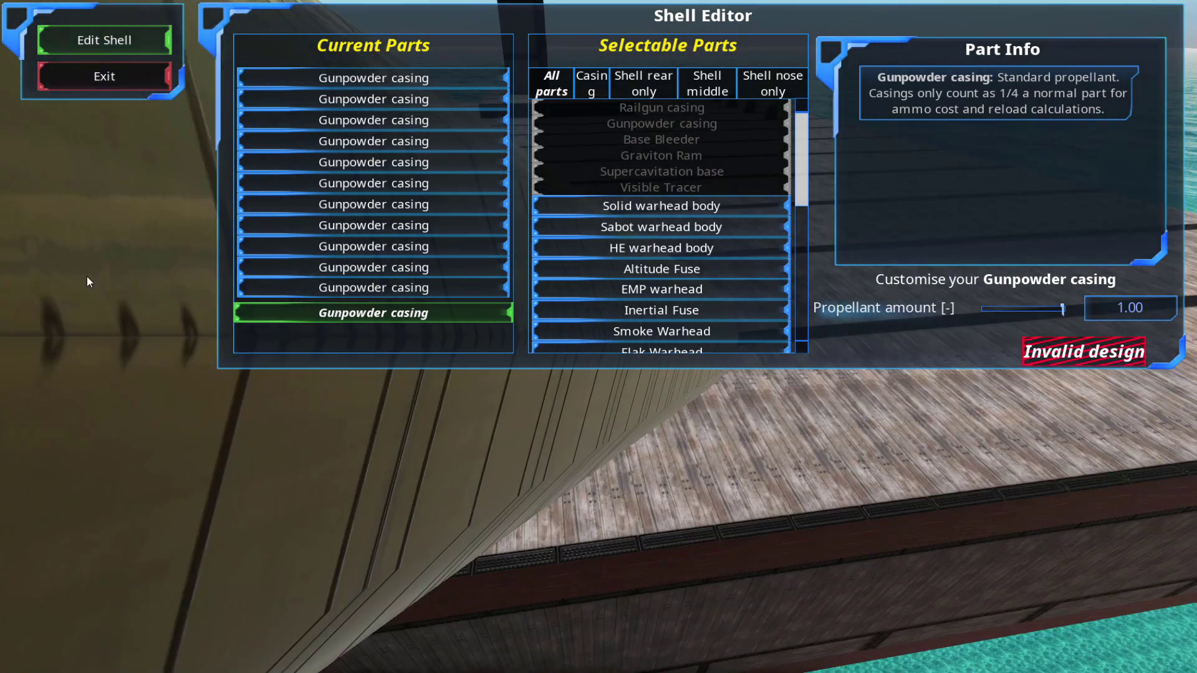
pyautogui.click(595, 203)
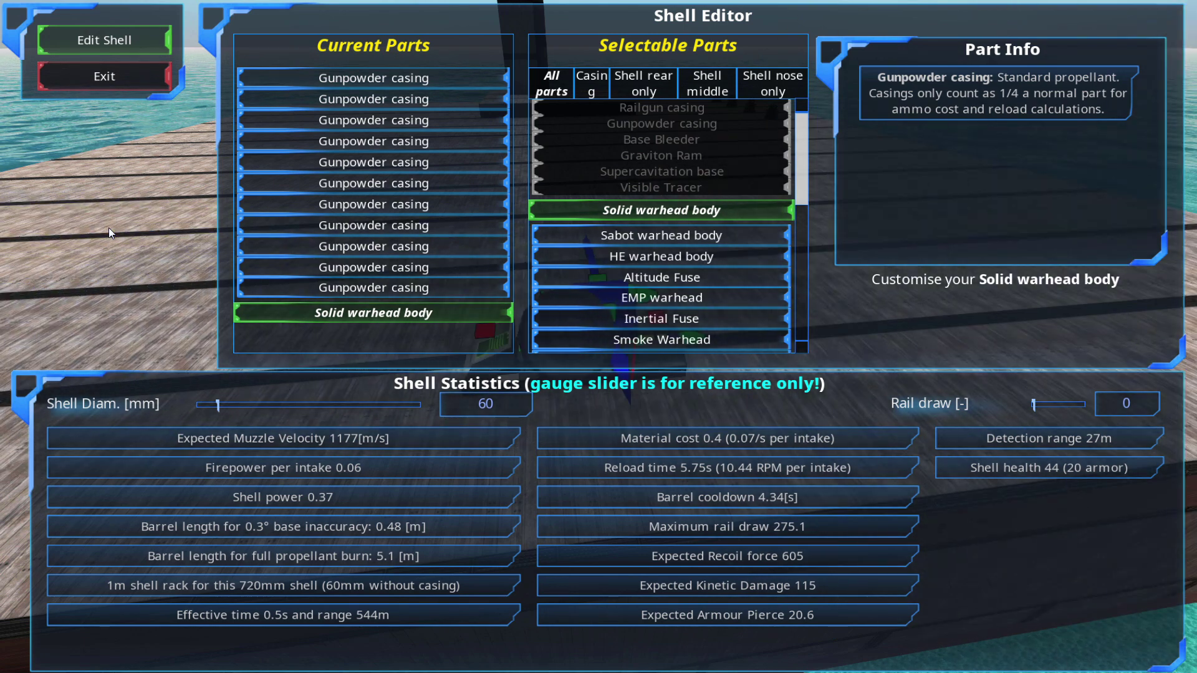
# Give the shell an Armor piercing head and replace casings with three Solid warhead bodies.
pyautogui.click(762, 91)
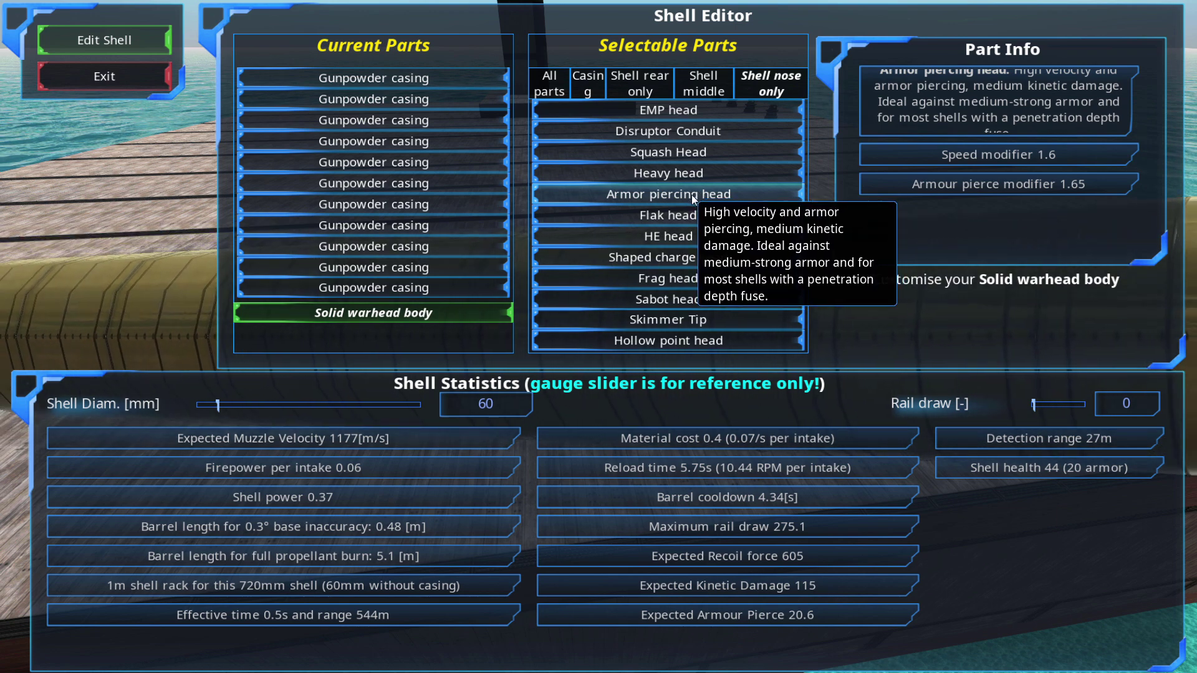
pyautogui.click(690, 195)
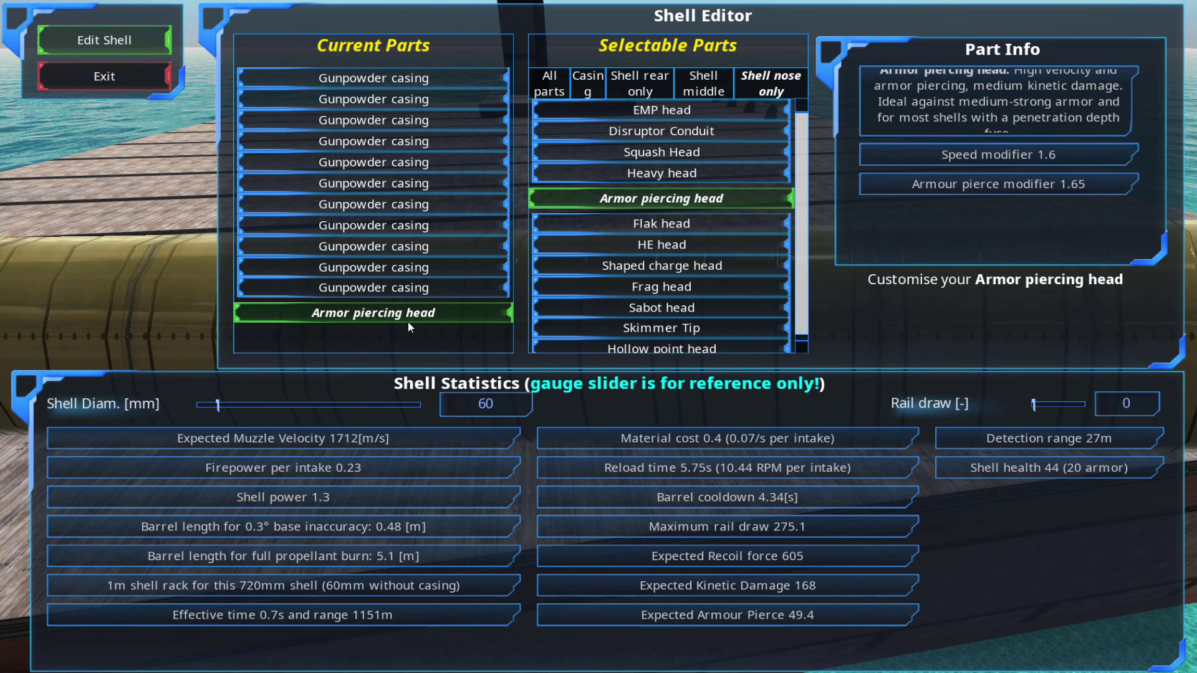
pyautogui.click(418, 289)
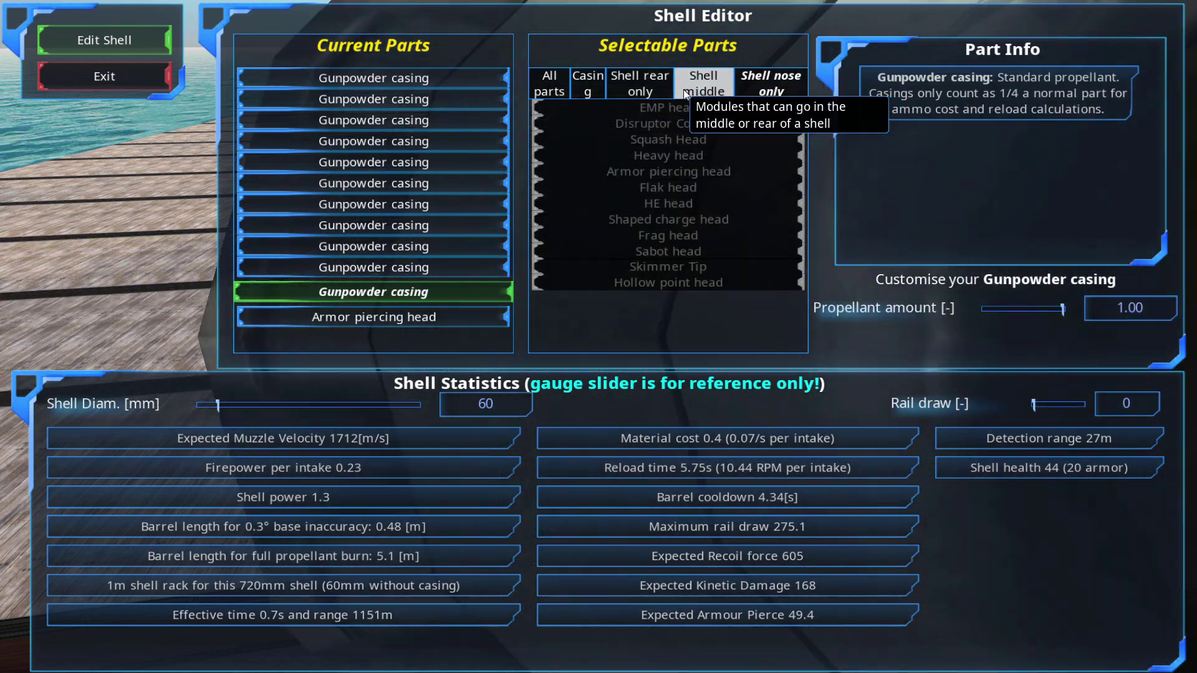
pyautogui.click(704, 83)
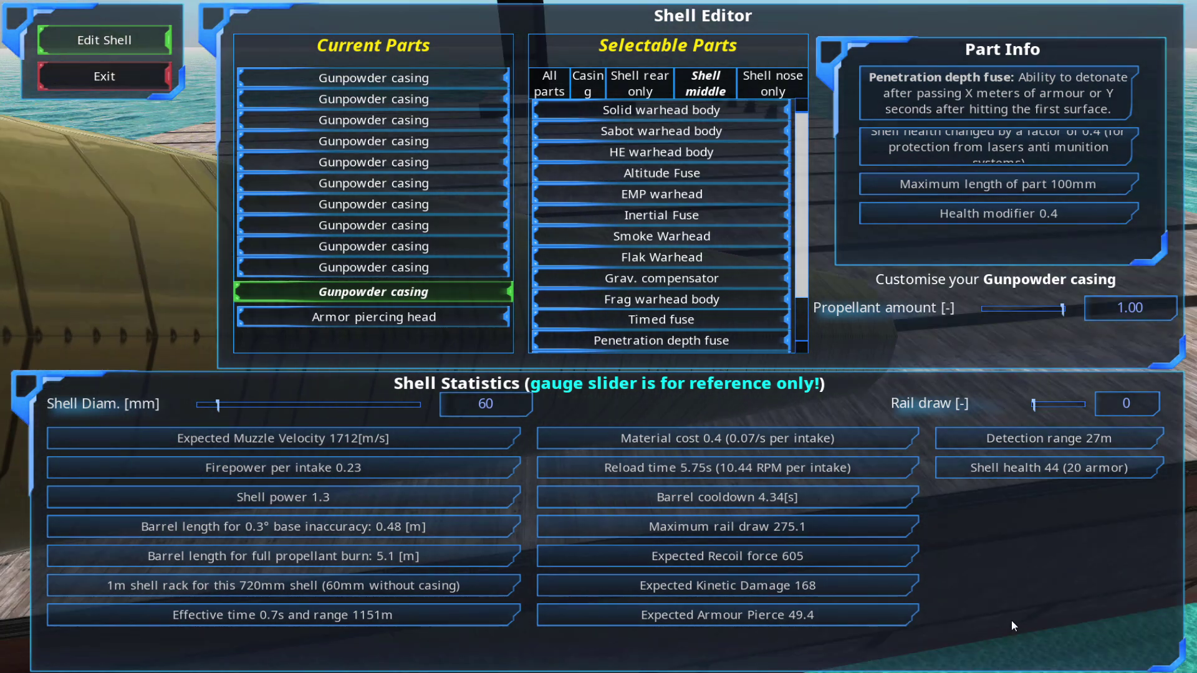
pyautogui.click(649, 113)
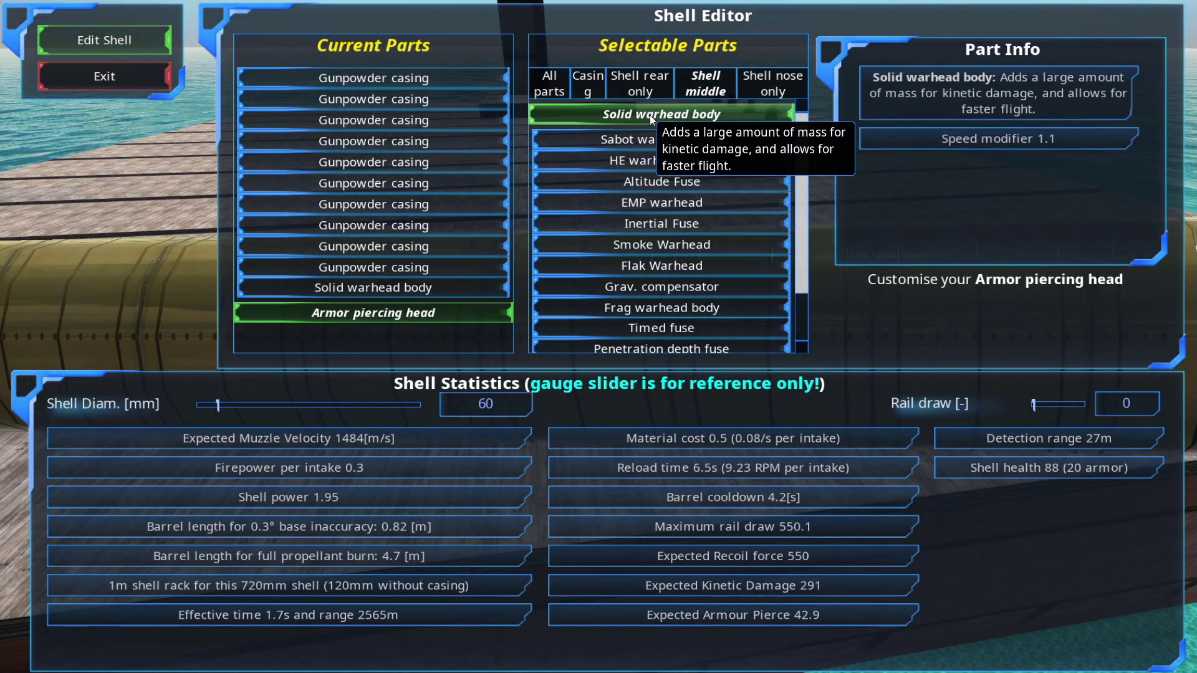
pyautogui.click(394, 268)
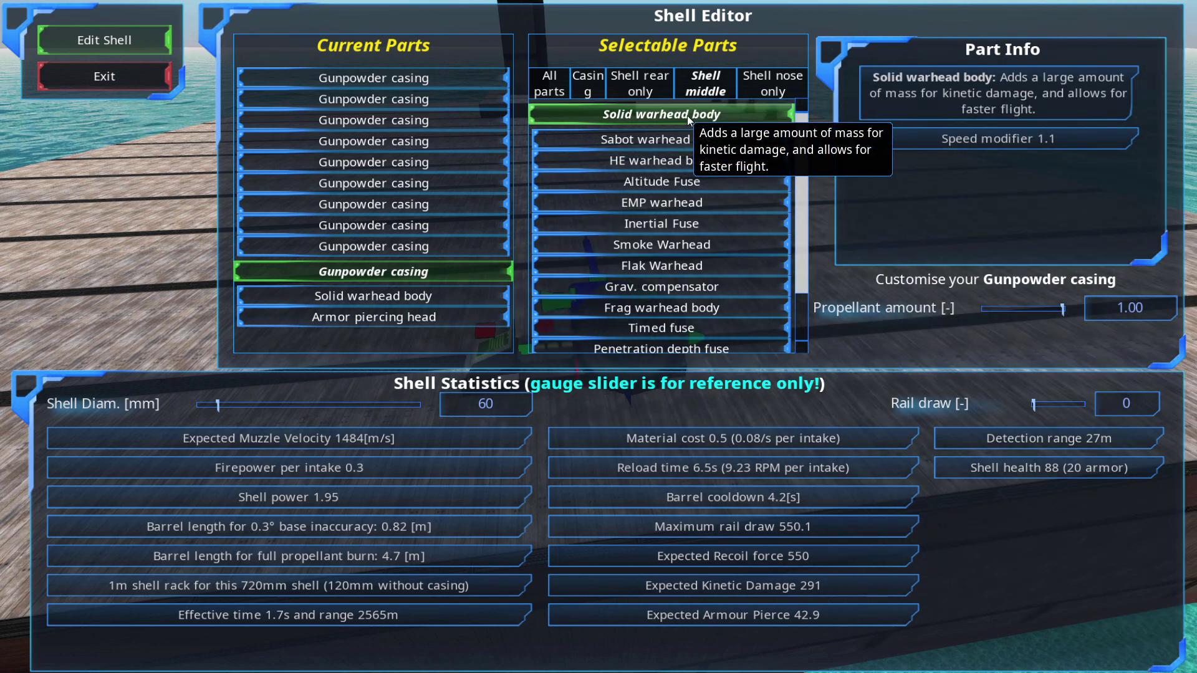
pyautogui.click(688, 119)
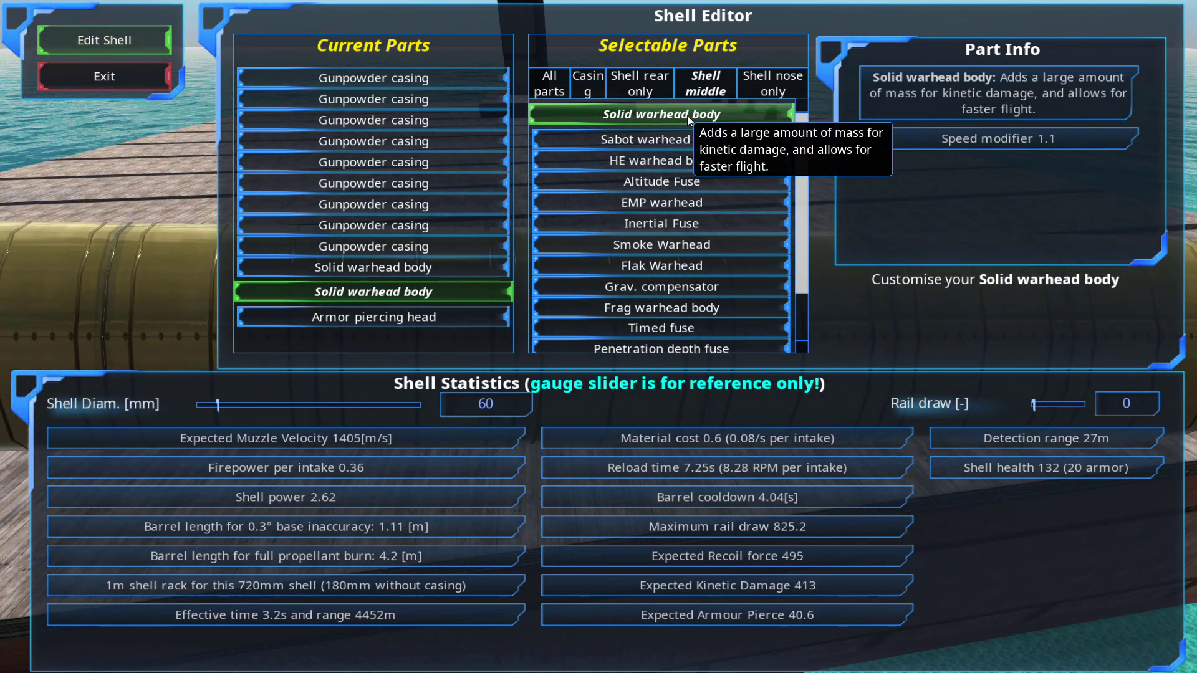
pyautogui.click(372, 248)
pyautogui.click(697, 118)
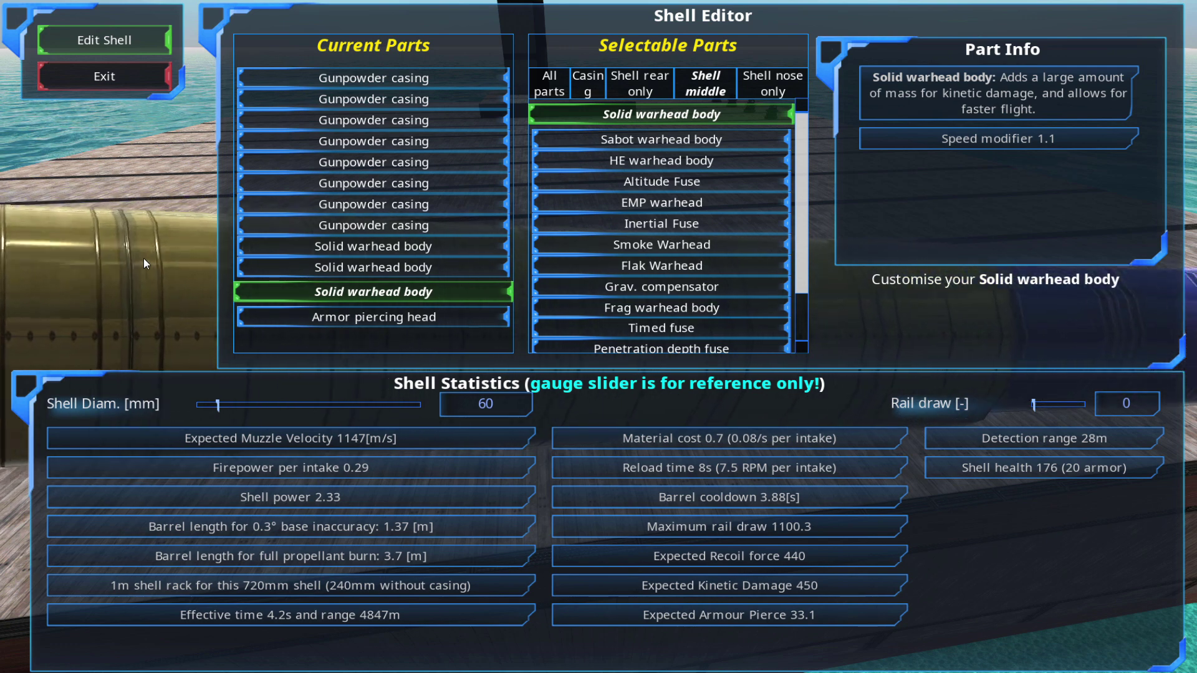
# Add one more Gunpowder casing to the shell.
pyautogui.moveTo(816, 589)
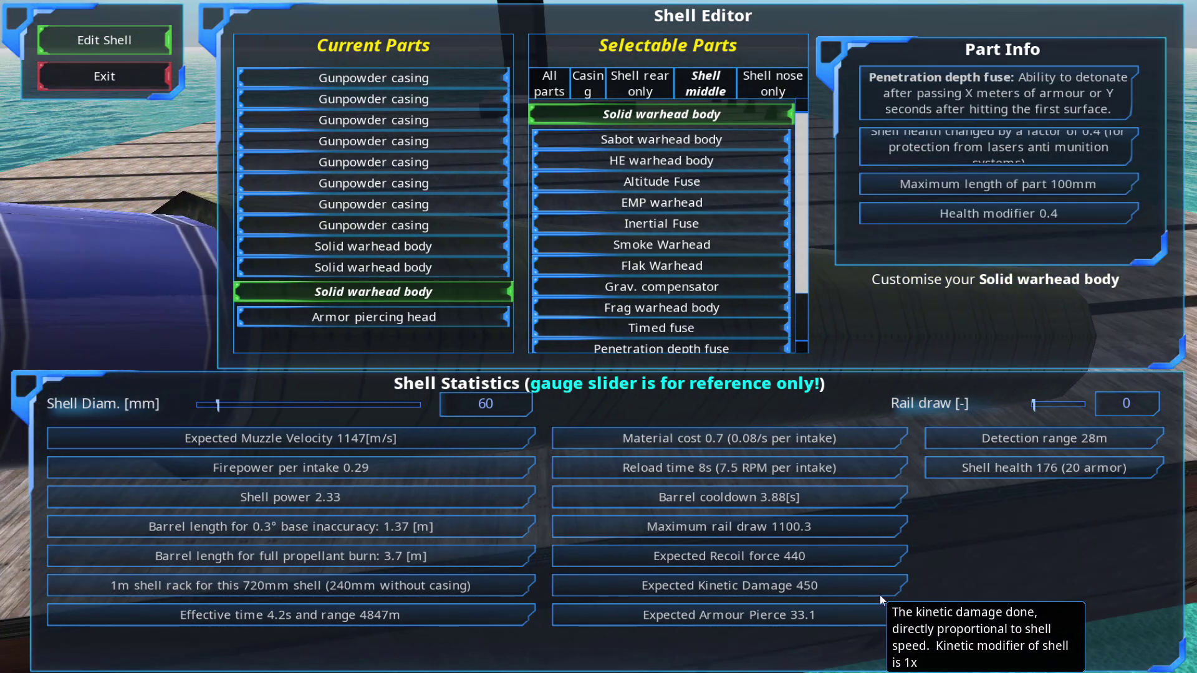
pyautogui.moveTo(860, 624)
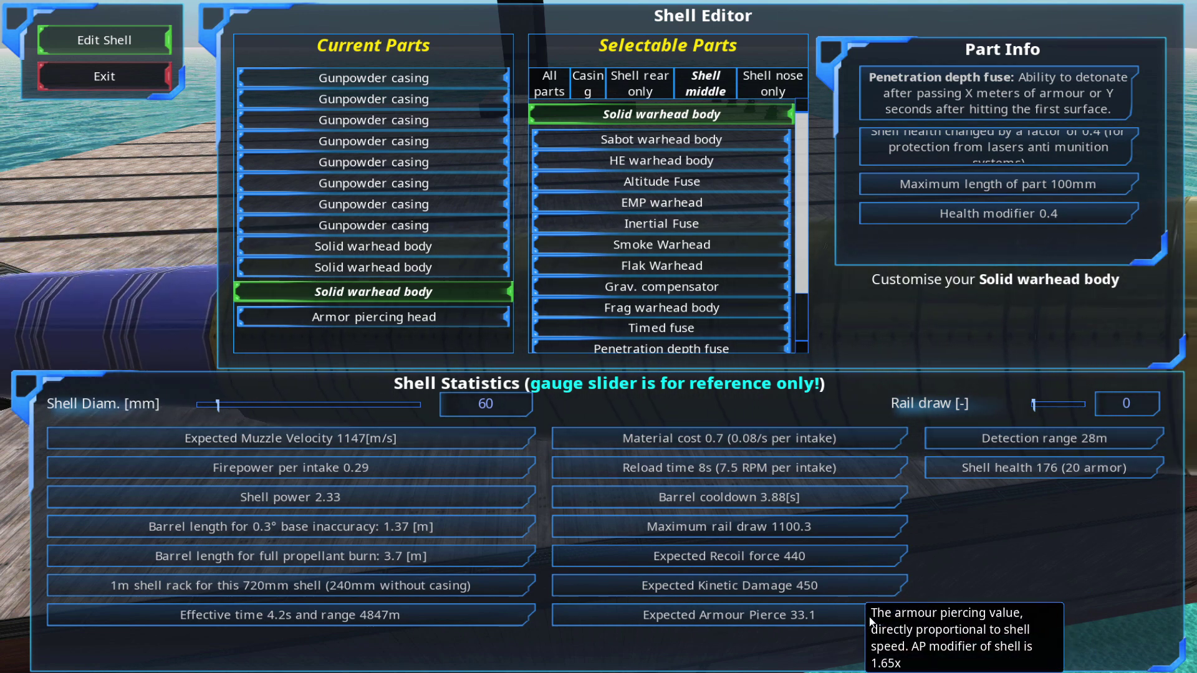
pyautogui.click(413, 245)
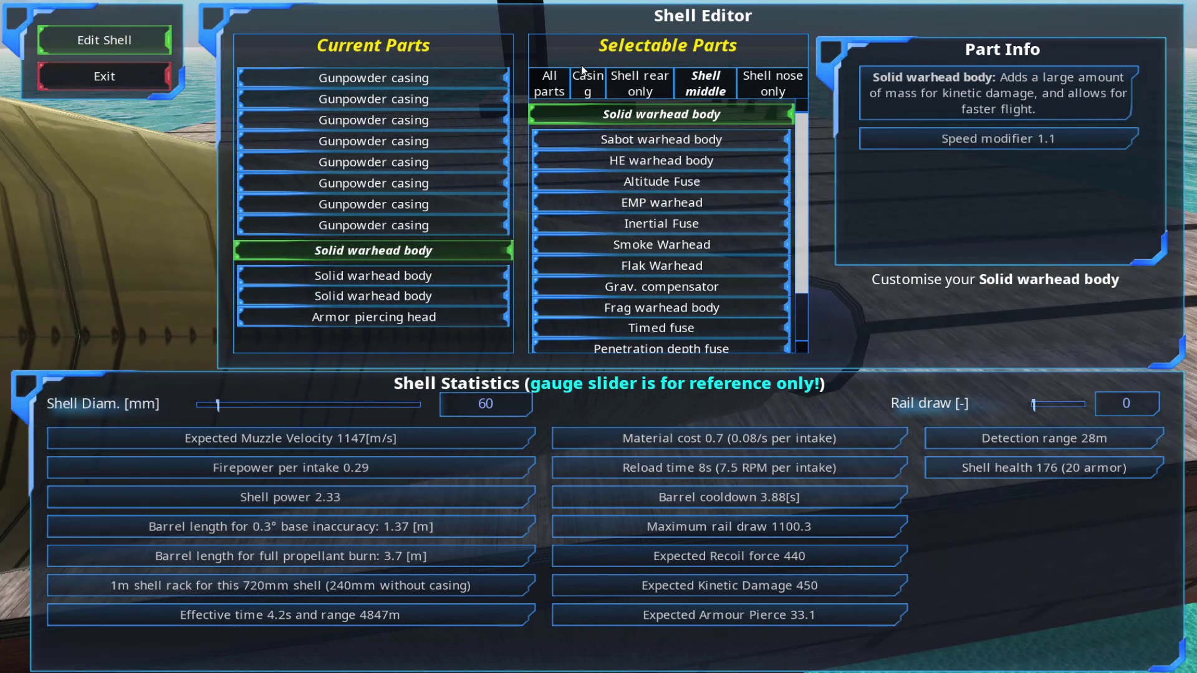
pyautogui.click(584, 76)
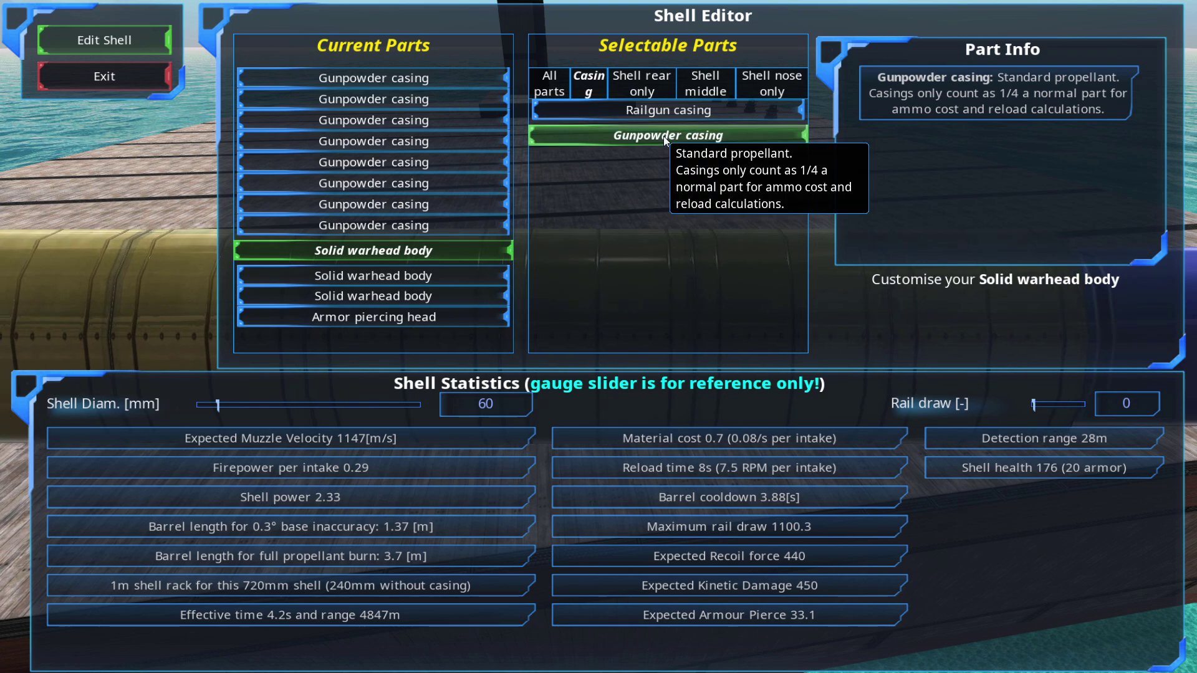
pyautogui.click(664, 136)
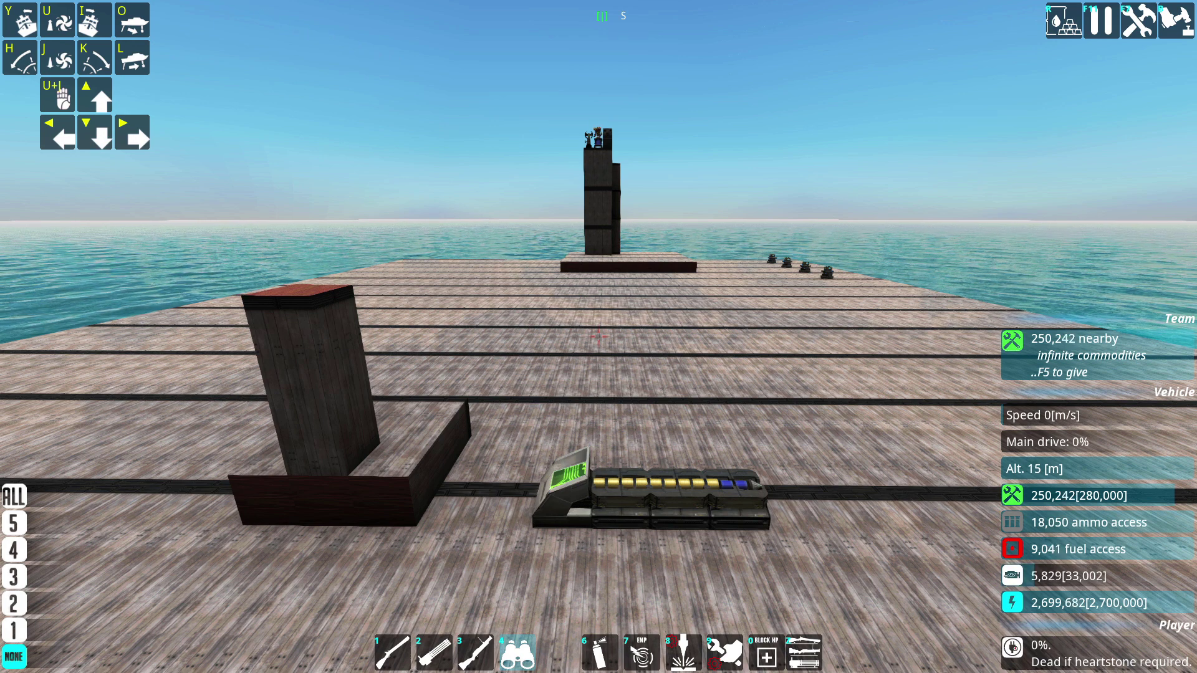
# Place a rotated advanced firing piece on top of the pillar by the ammo customisers.
pyautogui.press('q')
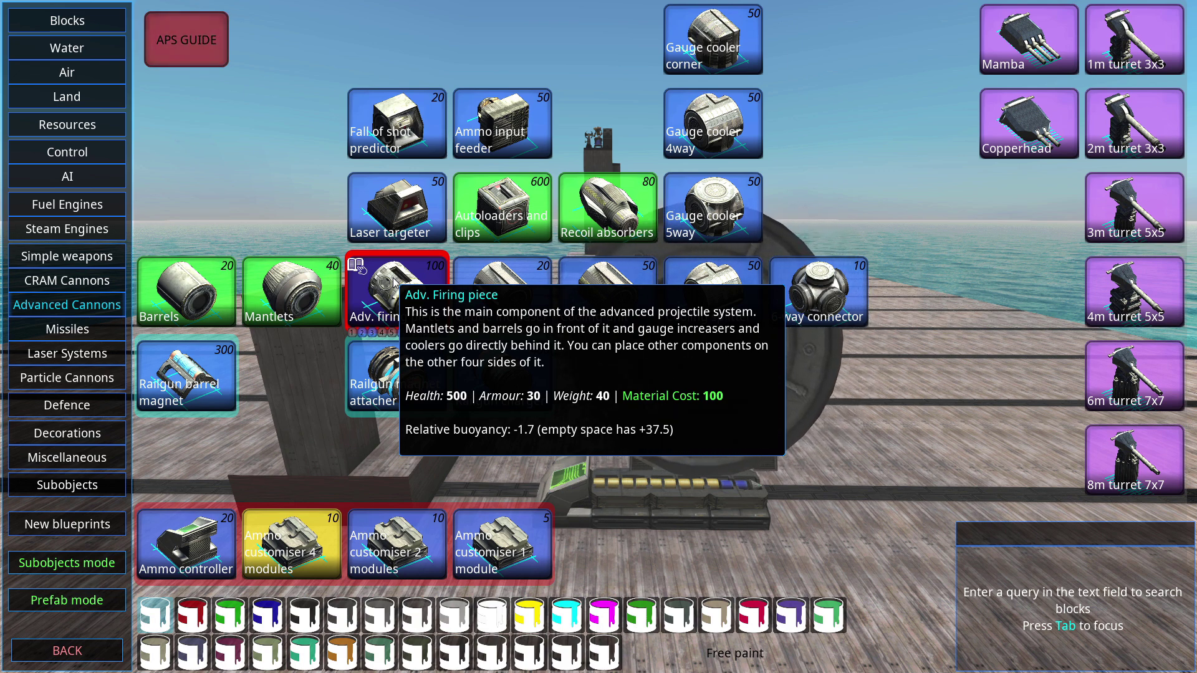
pyautogui.click(393, 282)
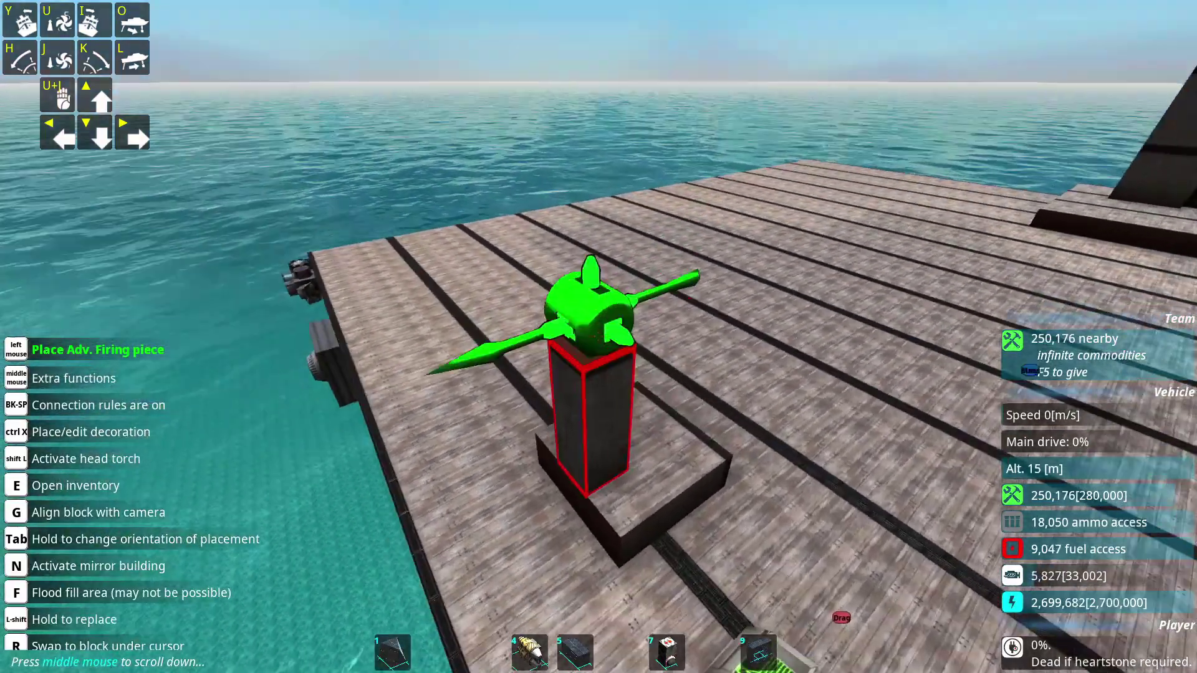
pyautogui.press('Tab')
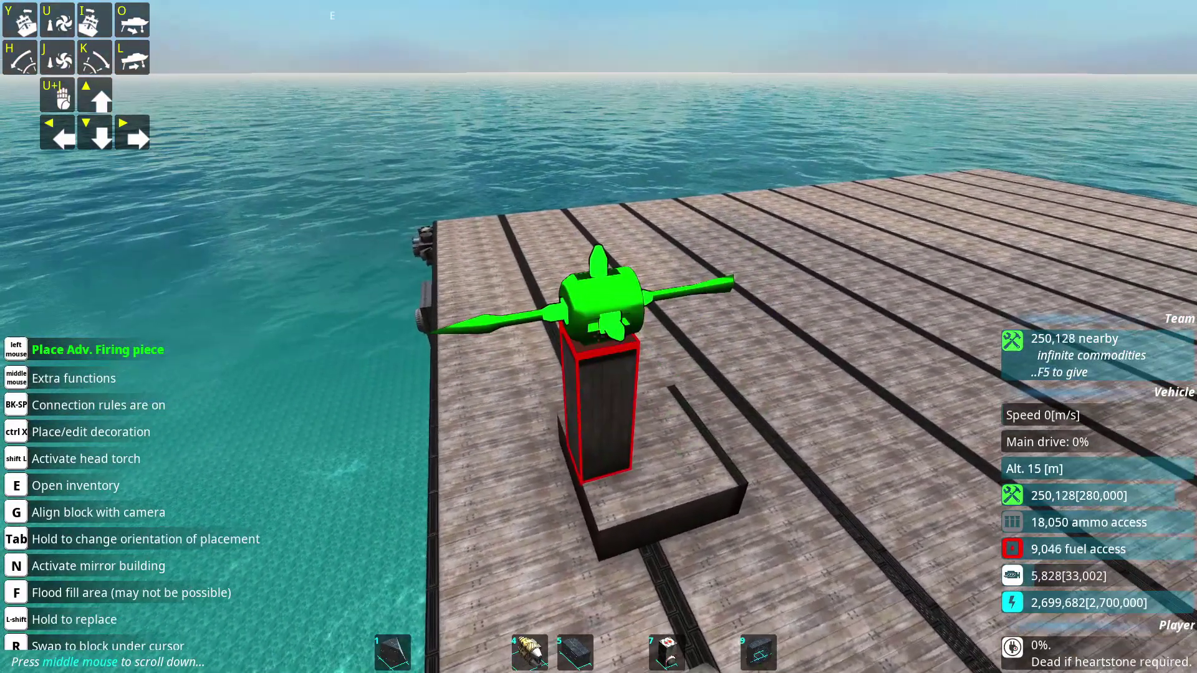
pyautogui.click(598, 336)
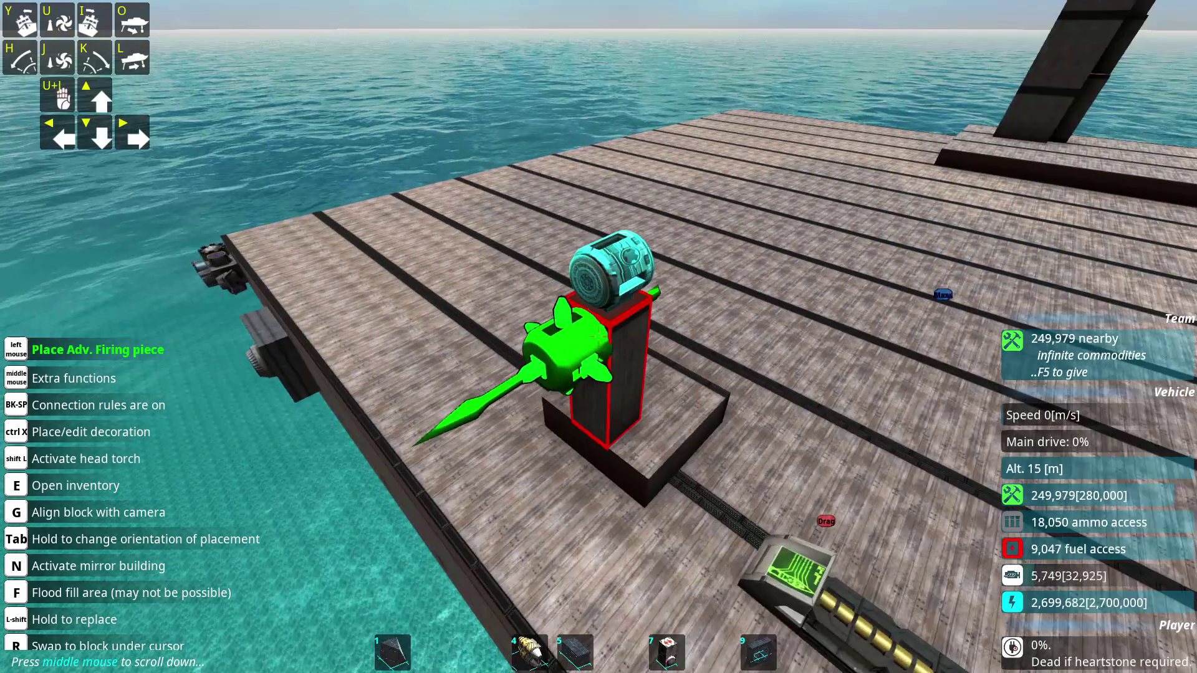
pyautogui.press('e')
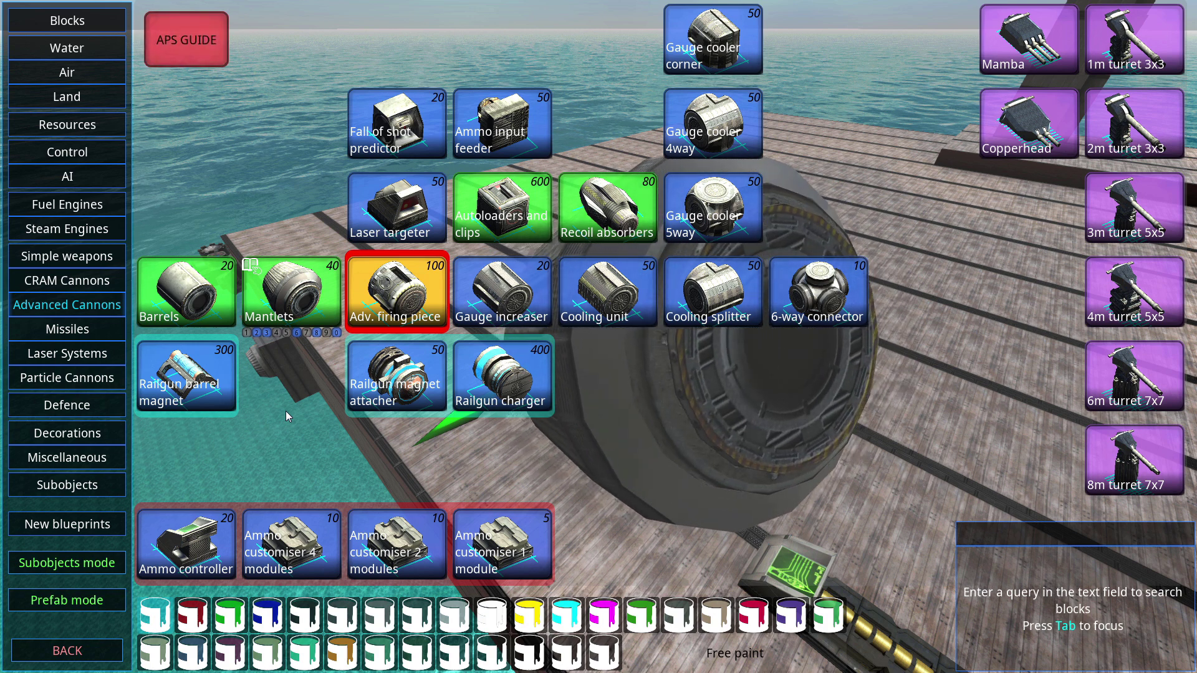
# Fit an Elevation Mantlet (1m) onto the cannon's firing piece.
pyautogui.moveTo(282, 291)
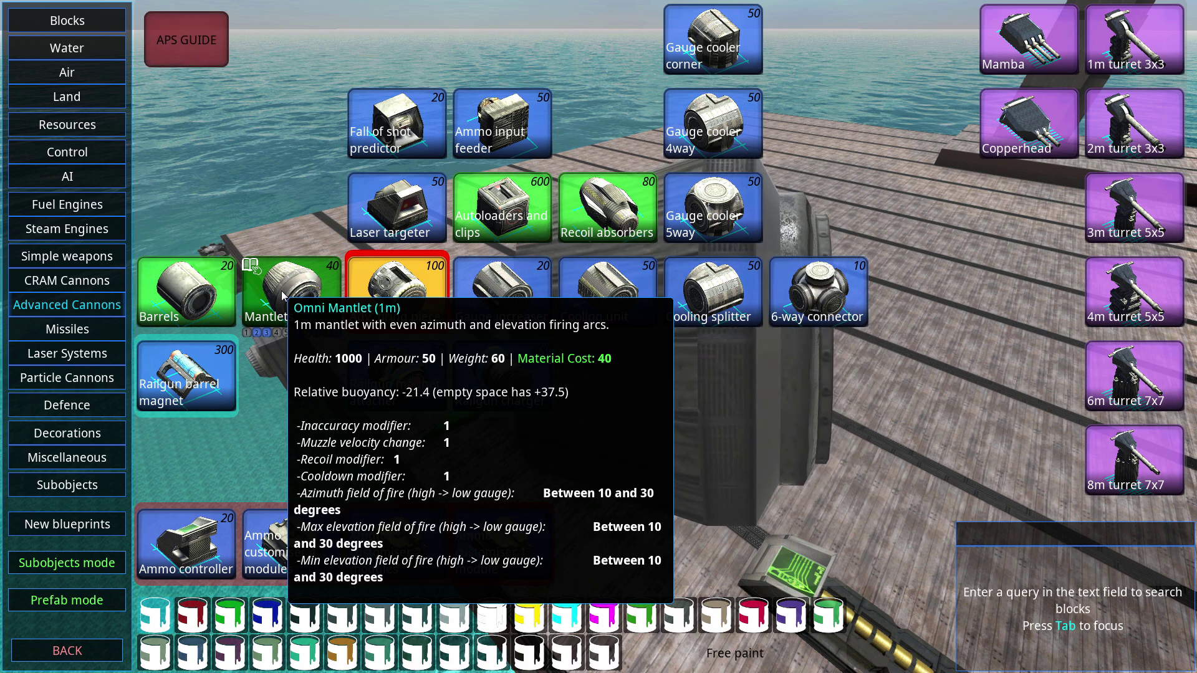
pyautogui.click(281, 291)
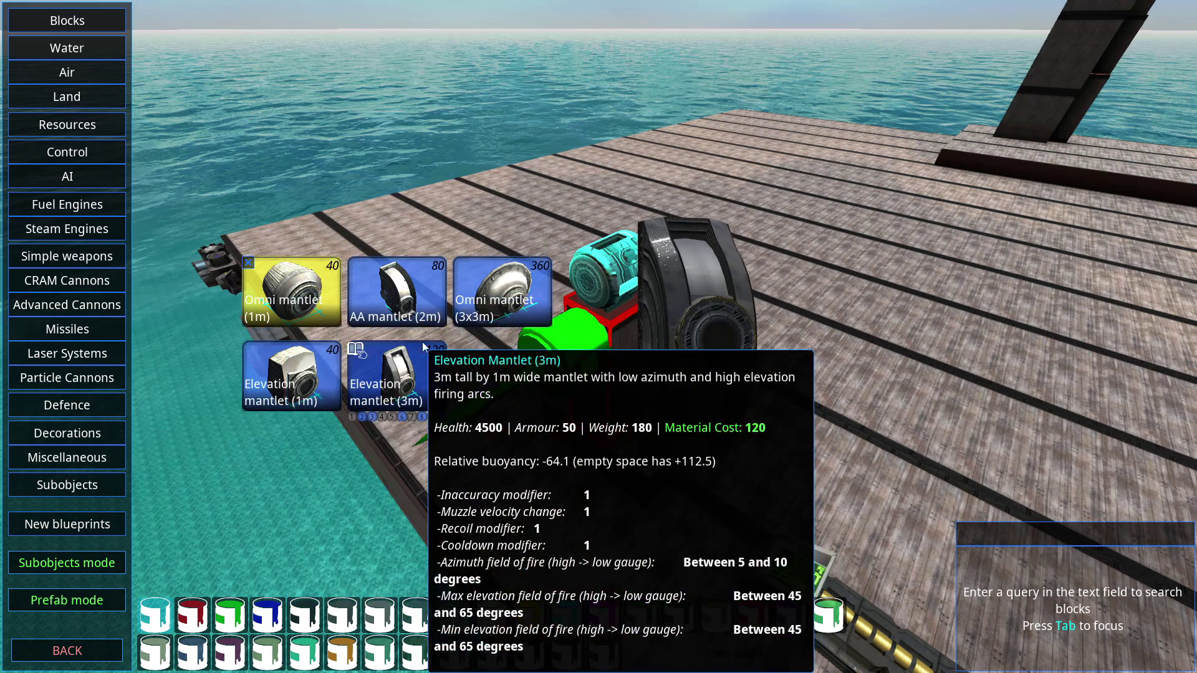
pyautogui.click(290, 381)
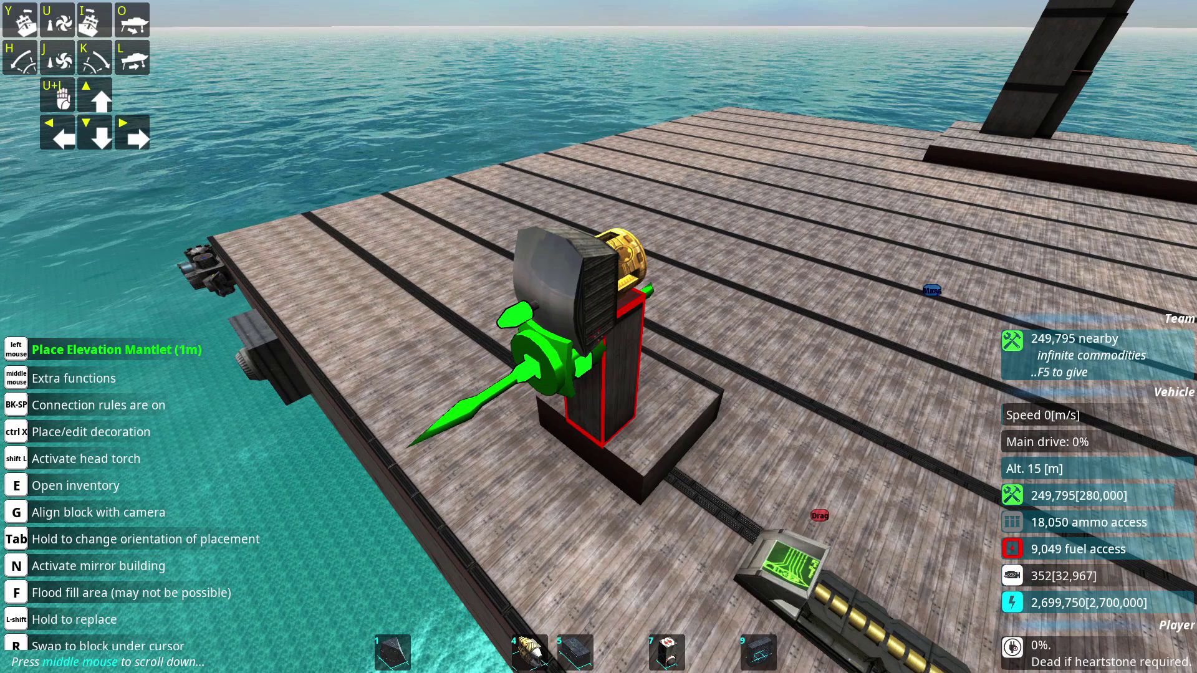
pyautogui.press('e')
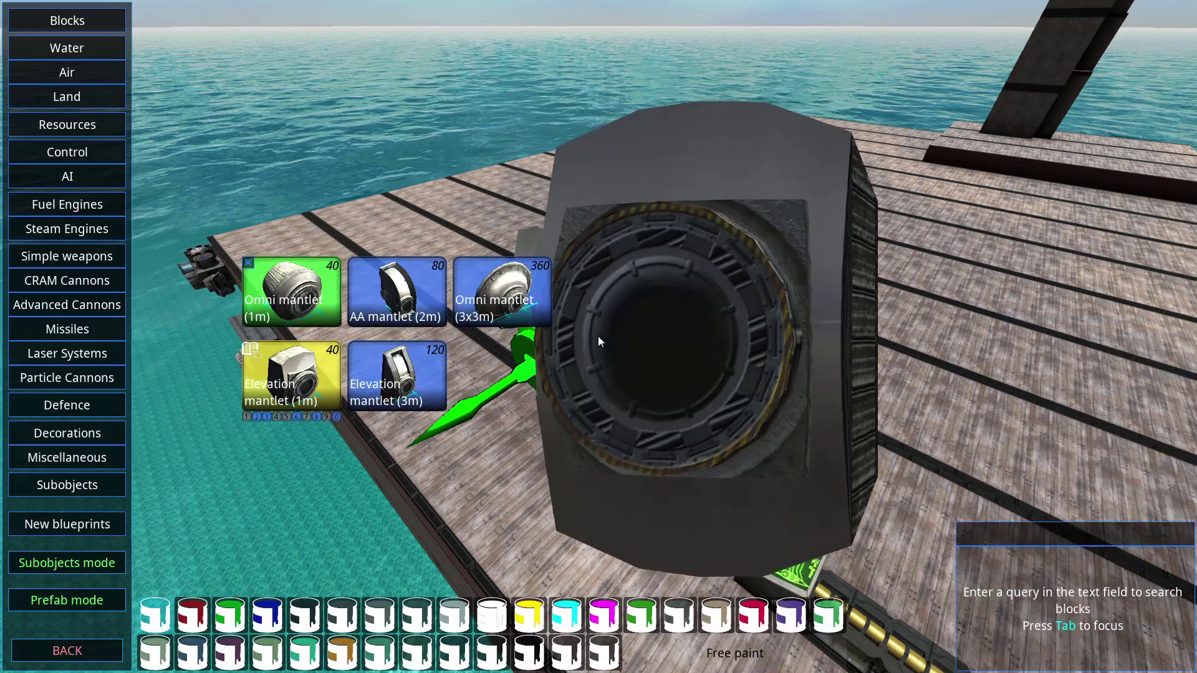
pyautogui.click(247, 262)
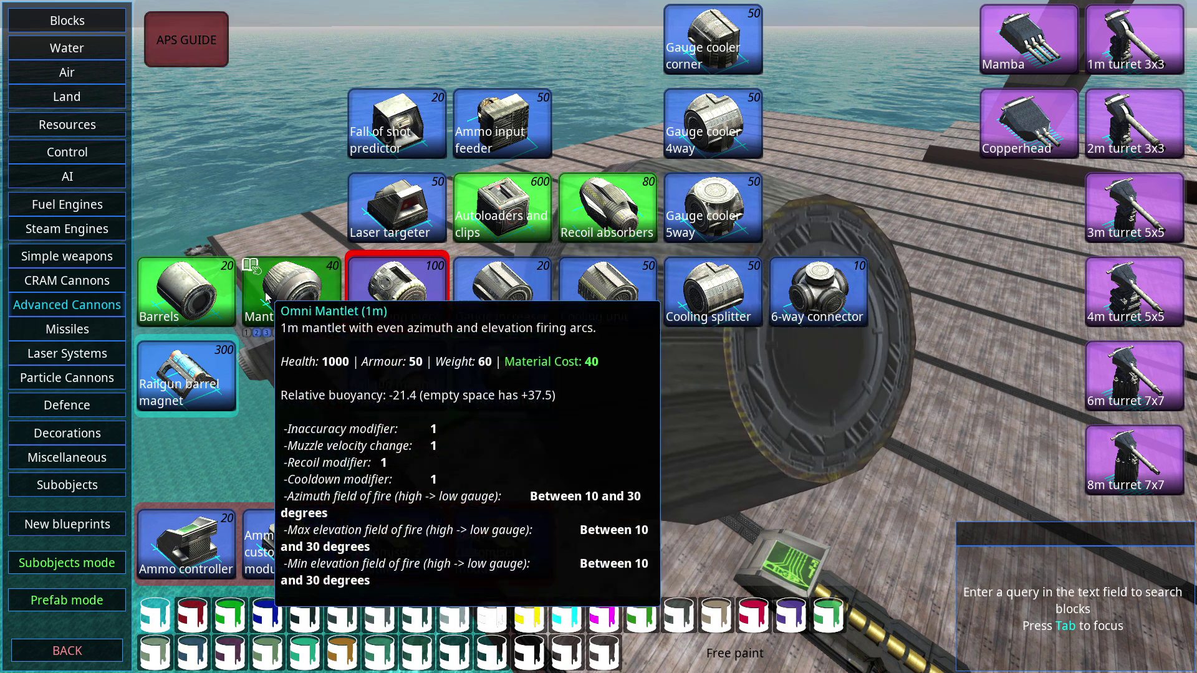
# Attach a 4m barrel to the front of the elevation mantlet.
pyautogui.click(235, 291)
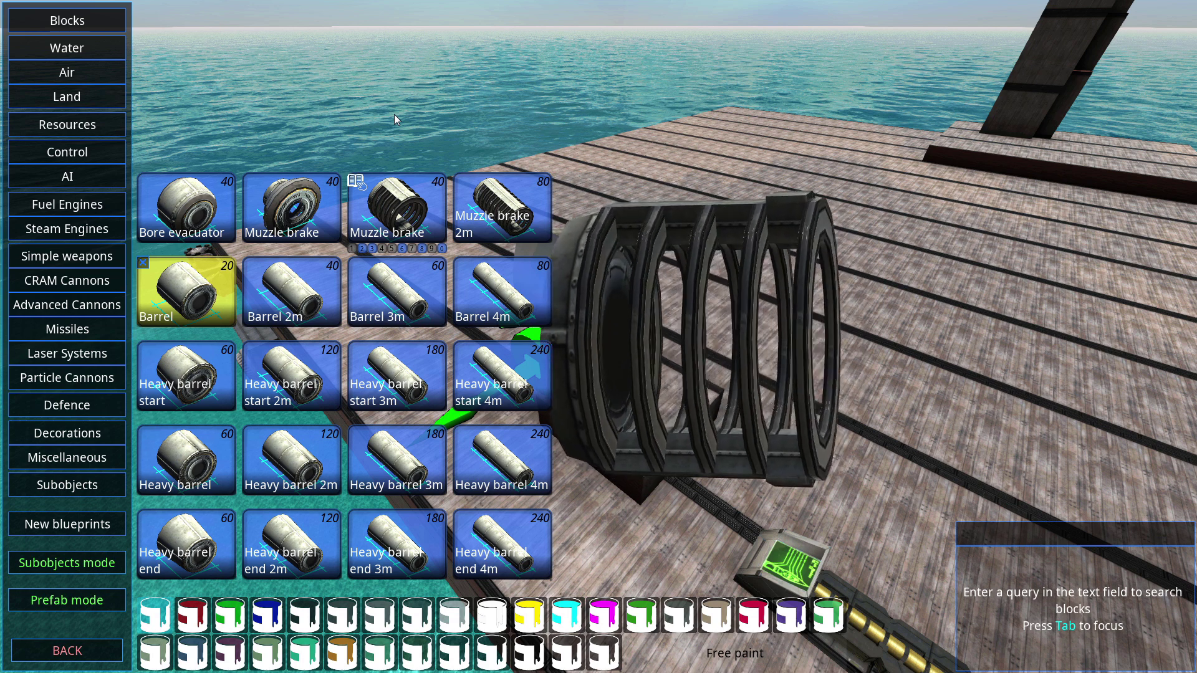
pyautogui.moveTo(397, 190)
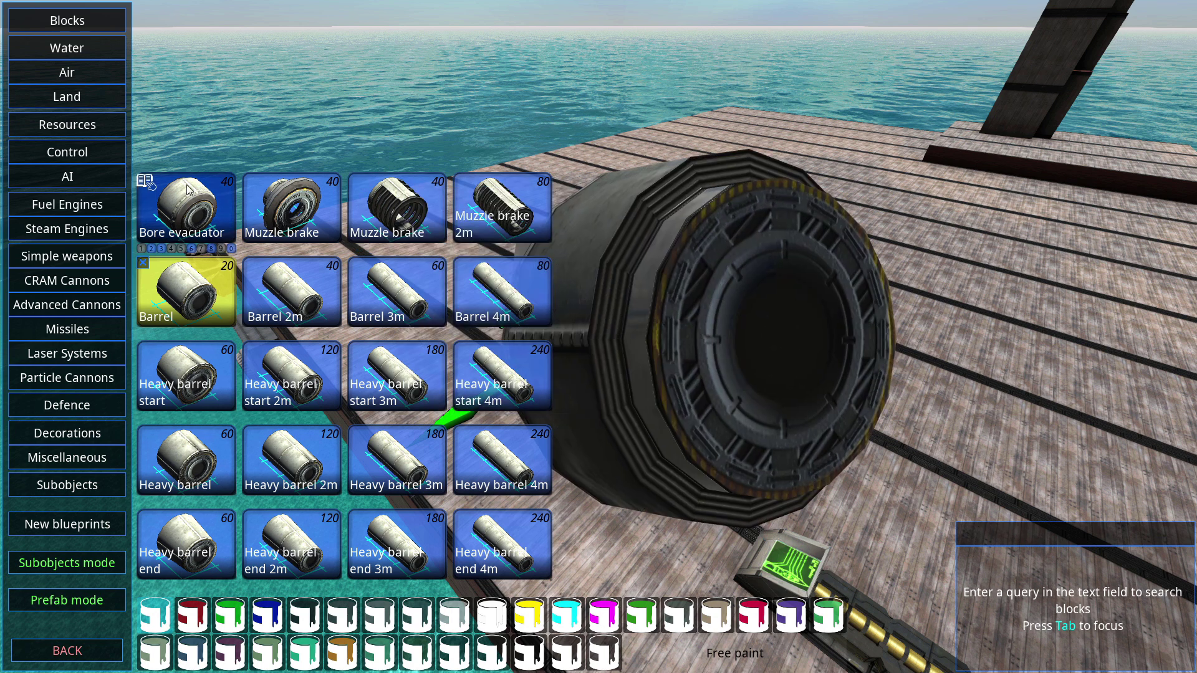
pyautogui.moveTo(192, 192)
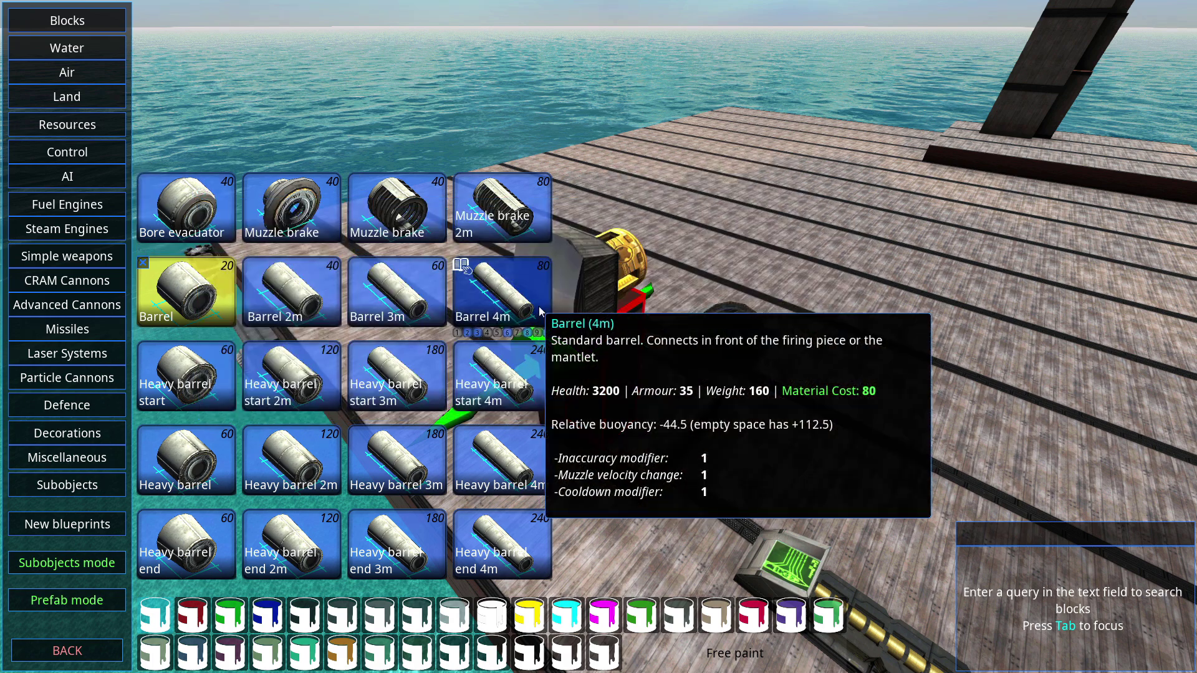
pyautogui.click(540, 312)
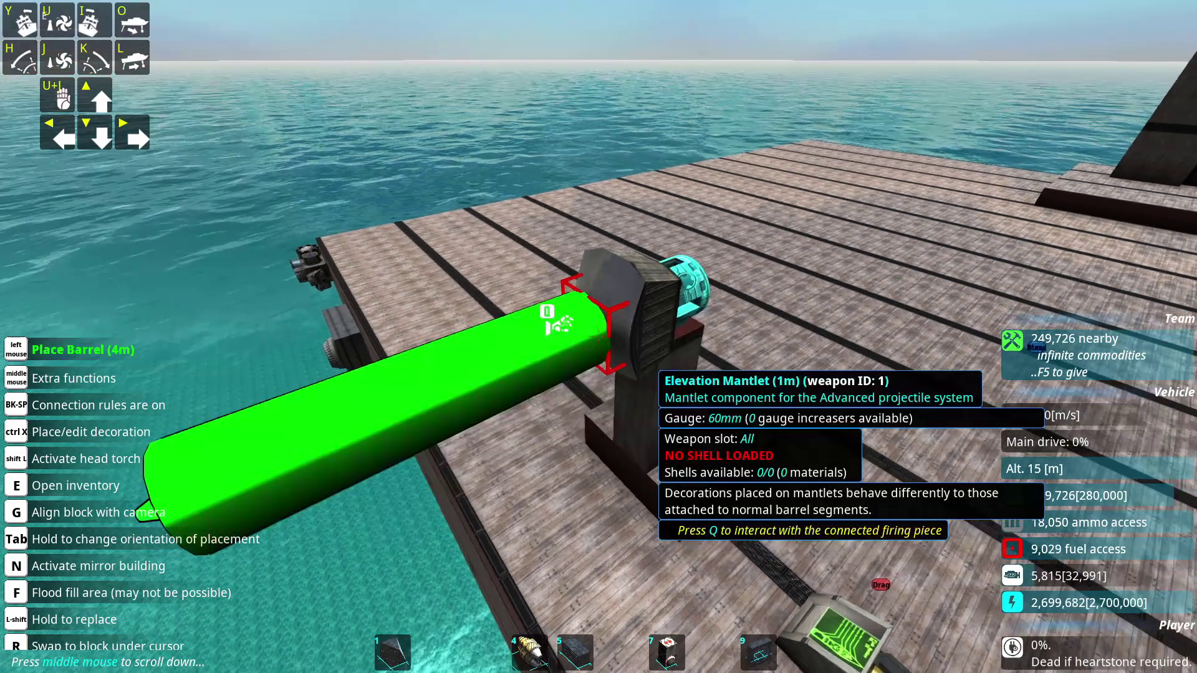
pyautogui.press('s')
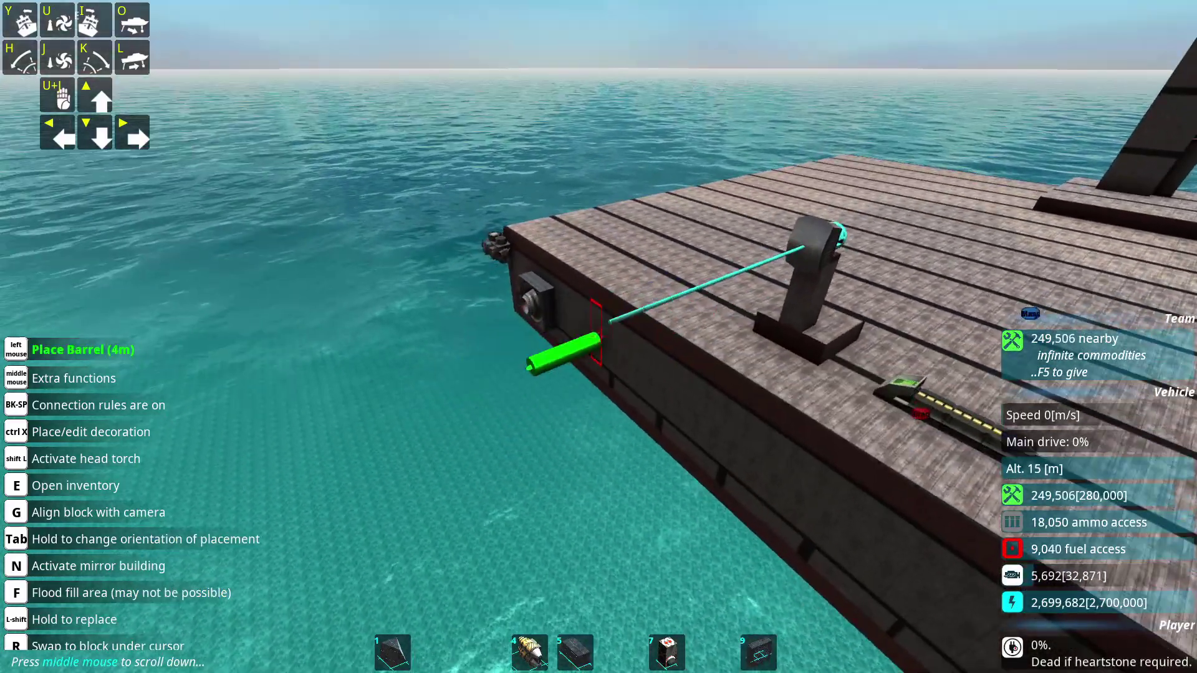
pyautogui.click(597, 336)
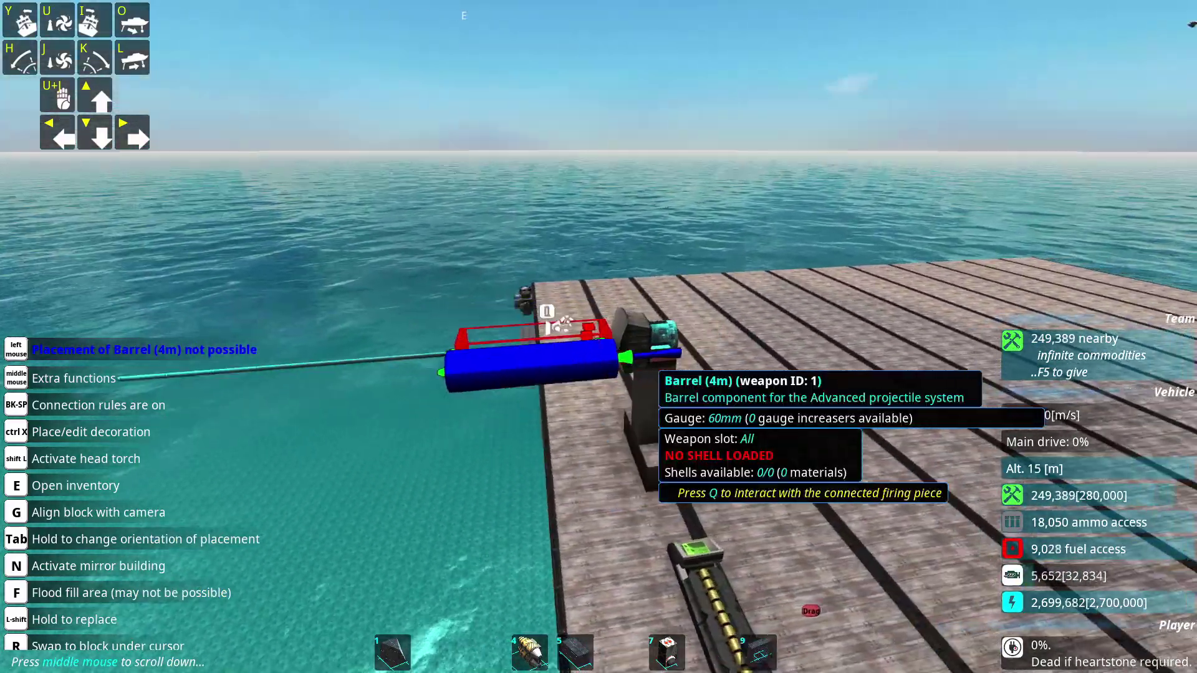
pyautogui.press('e')
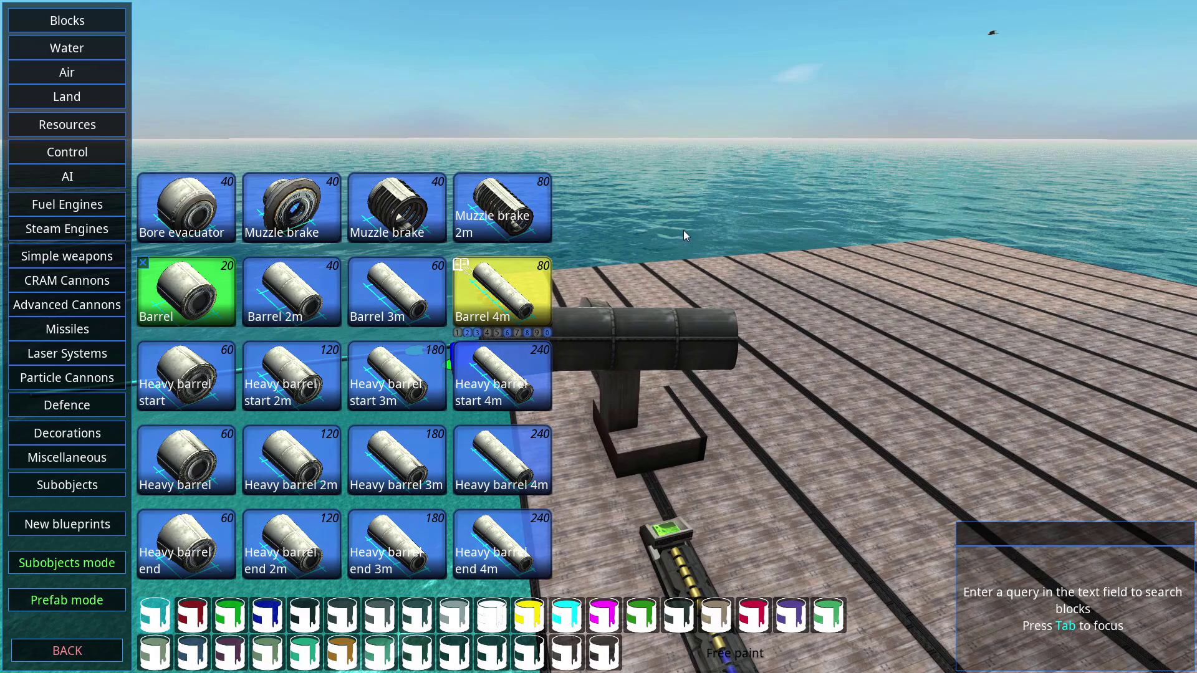
# Attach two gauge increasers to the firing piece, raising the gauge to 179 mm.
pyautogui.click(274, 156)
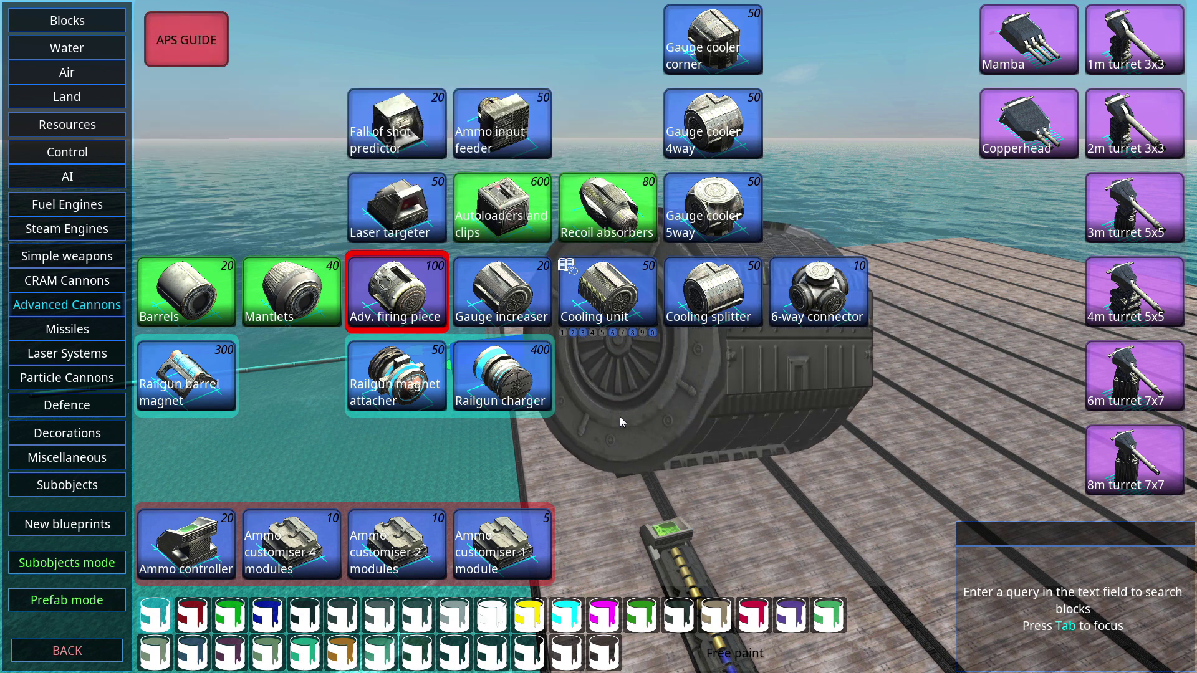
pyautogui.click(502, 293)
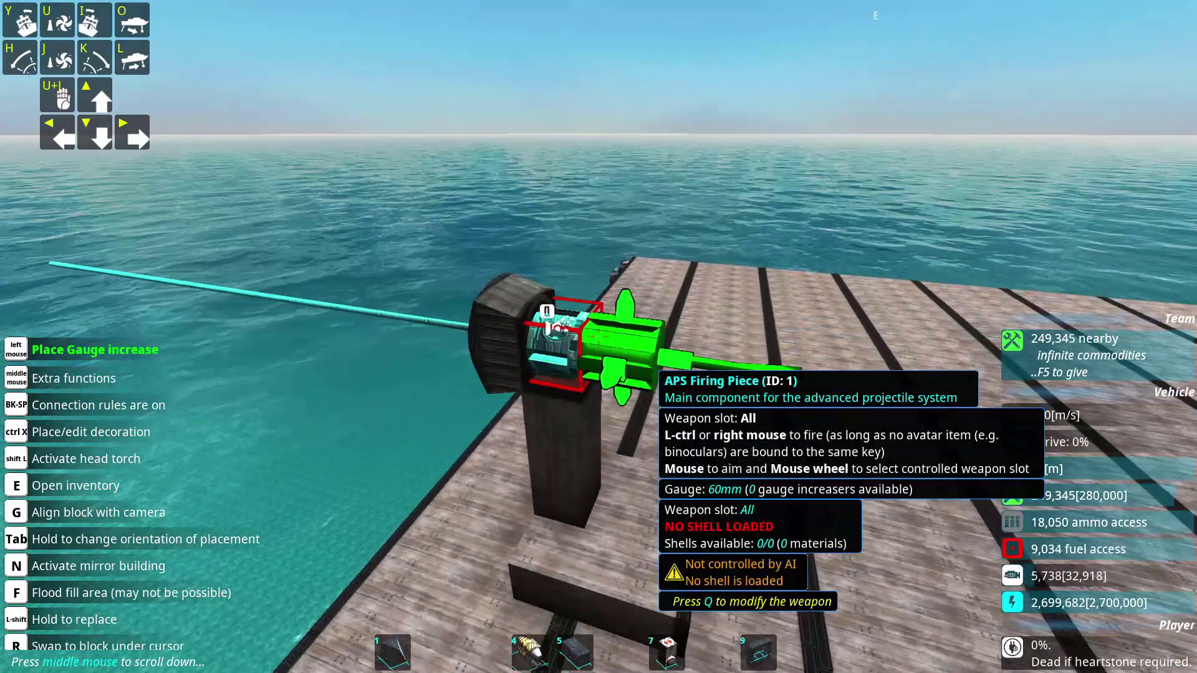
pyautogui.click(555, 325)
pyautogui.click(554, 324)
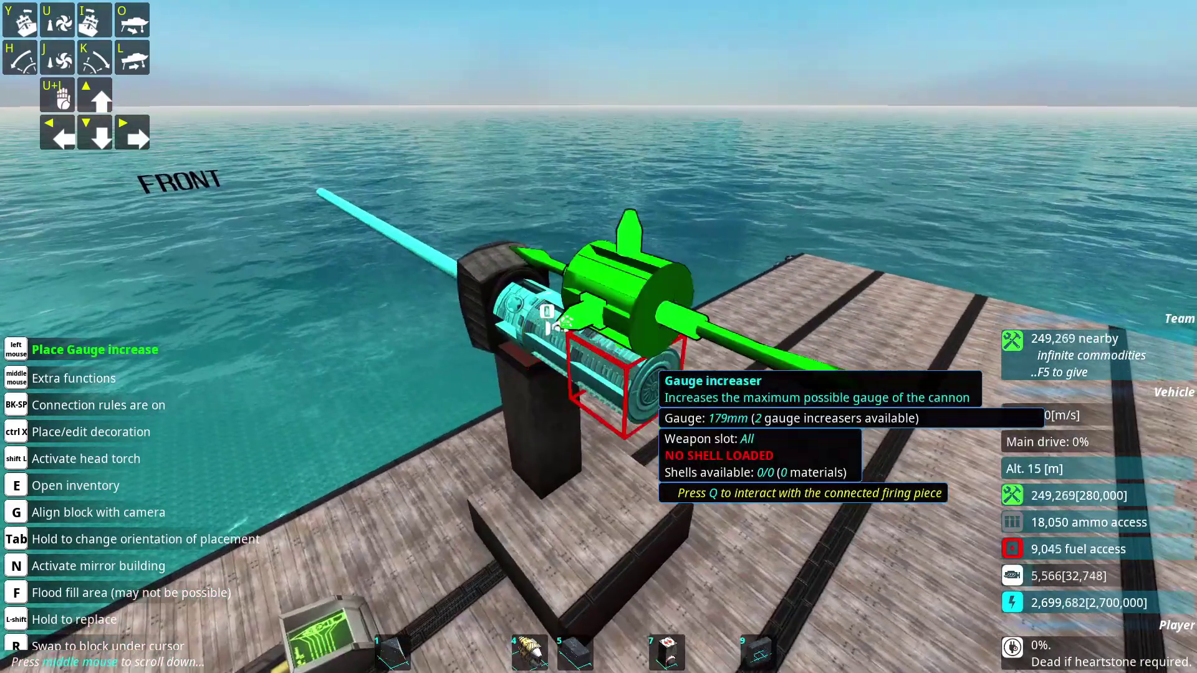
# Add a gauge cooling unit behind the gauge increasers.
pyautogui.press('e')
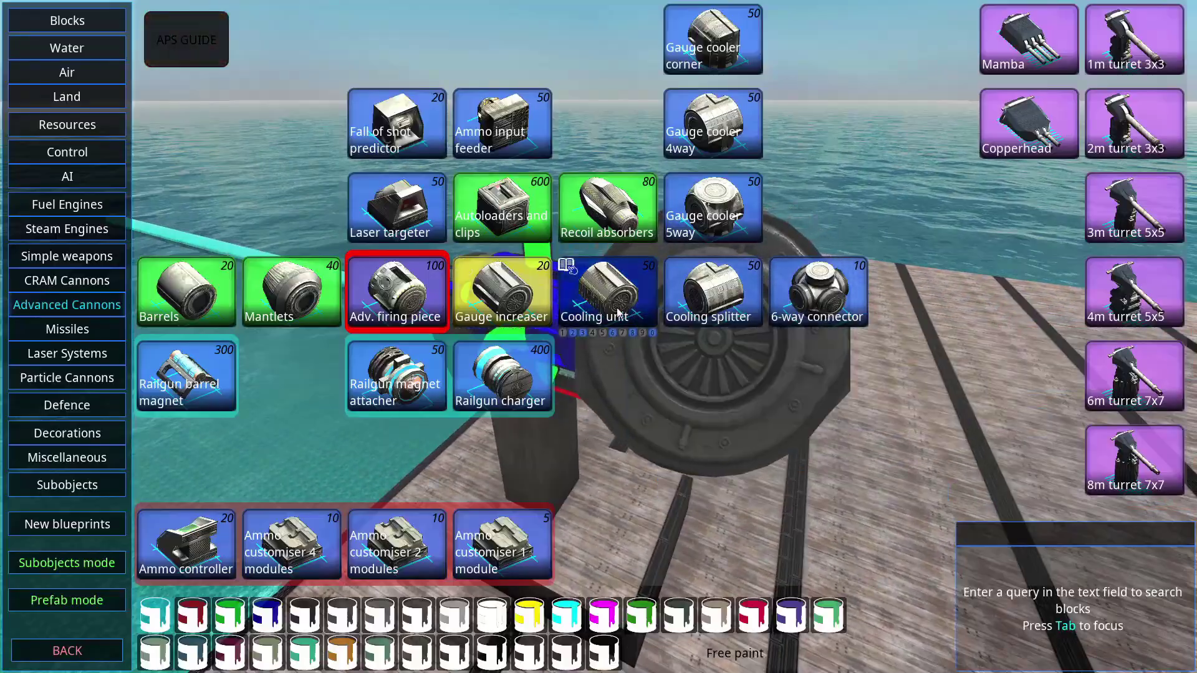
pyautogui.click(601, 275)
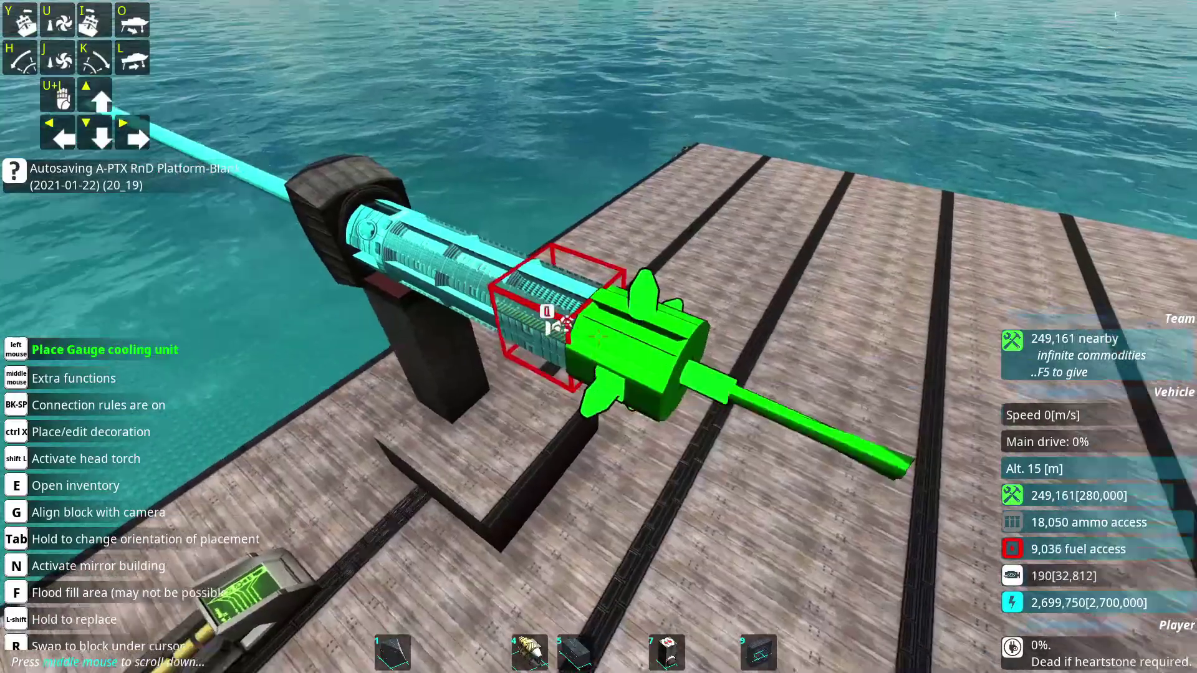
pyautogui.click(558, 324)
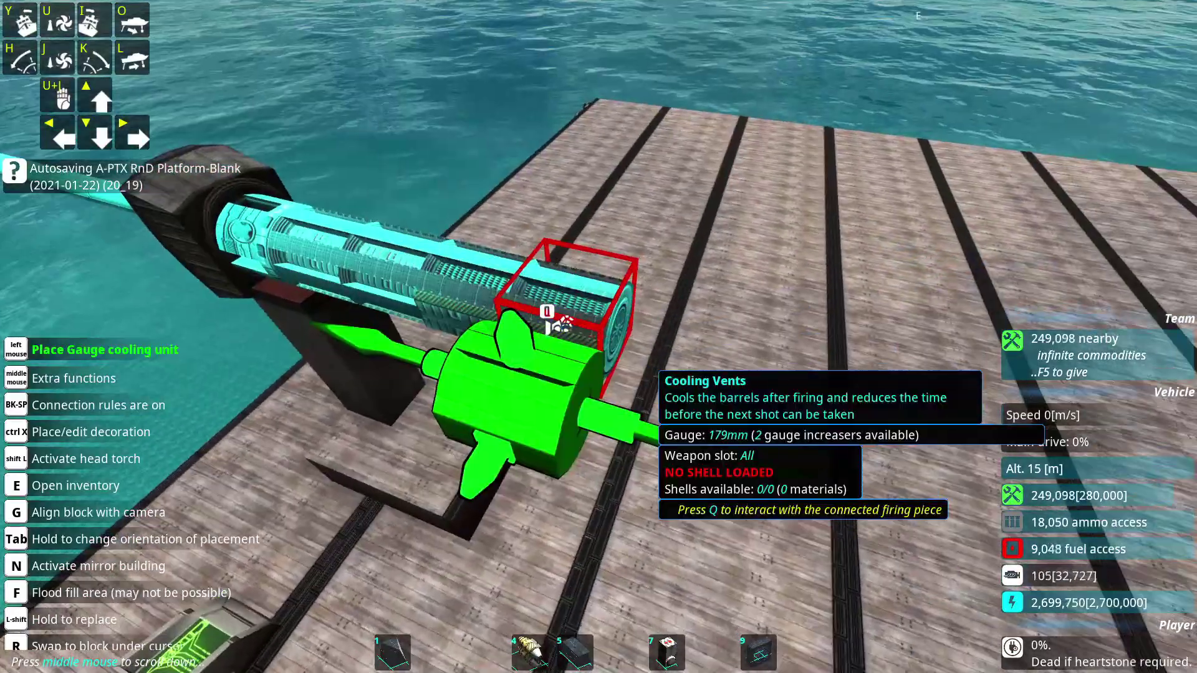
pyautogui.press('s')
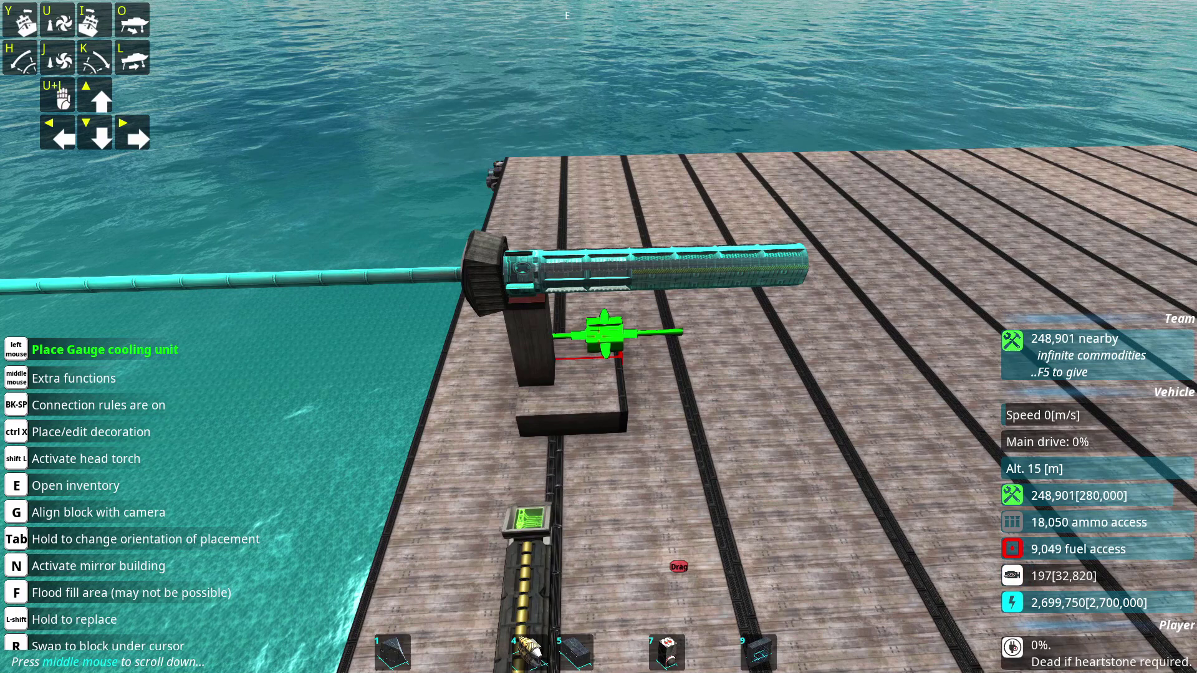
pyautogui.press('e')
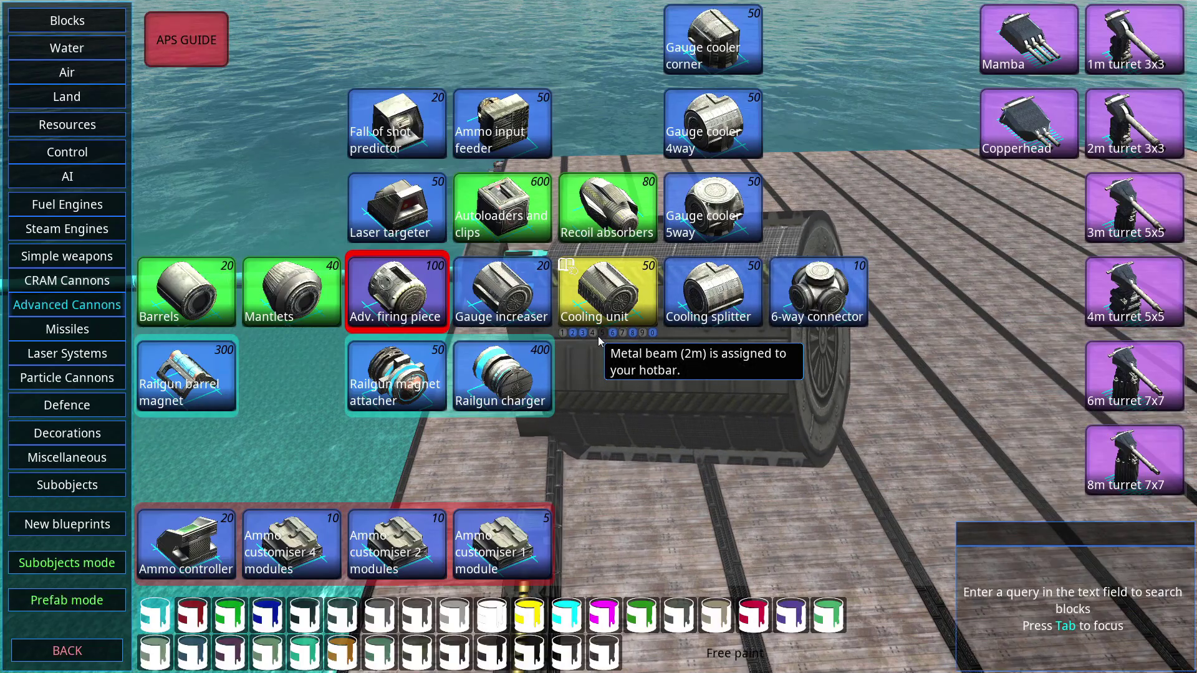
# Place an ammo input feeder on the firing piece.
pyautogui.moveTo(518, 112)
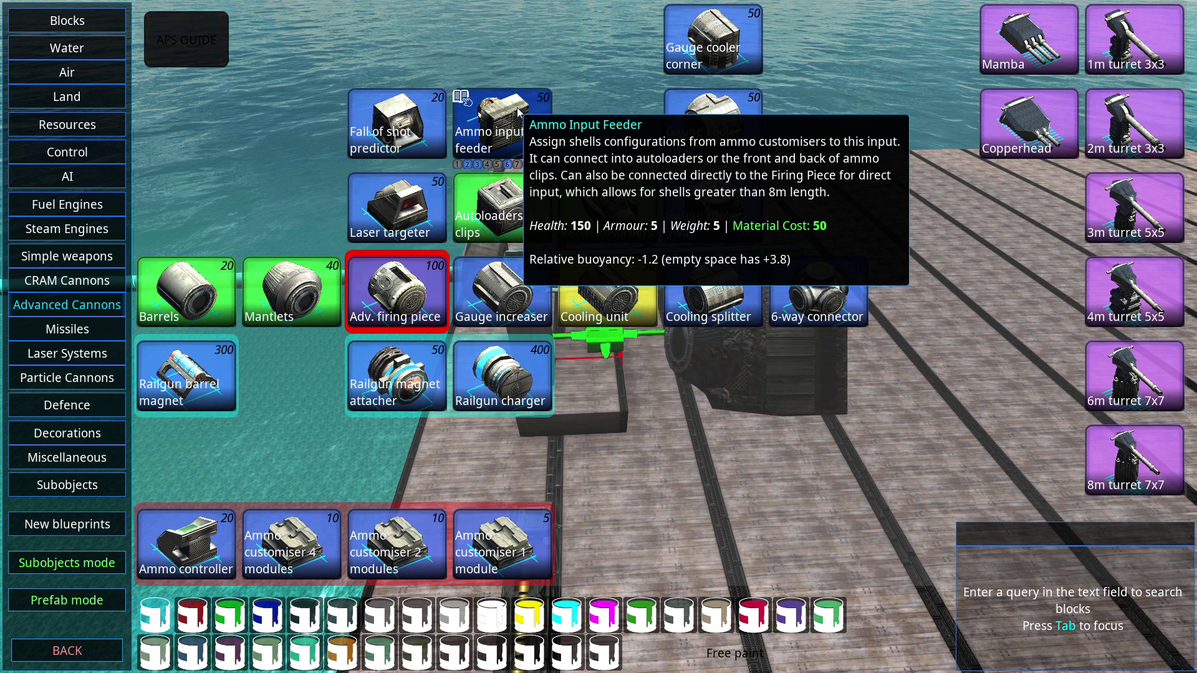
pyautogui.click(517, 112)
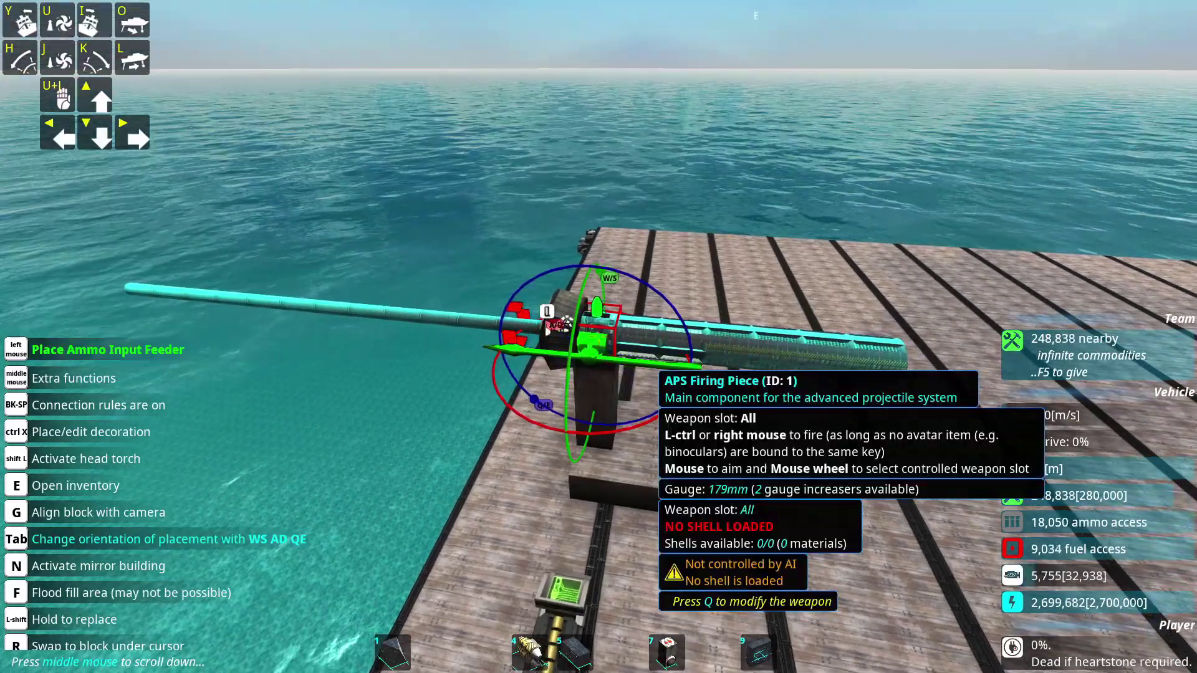
pyautogui.press('w')
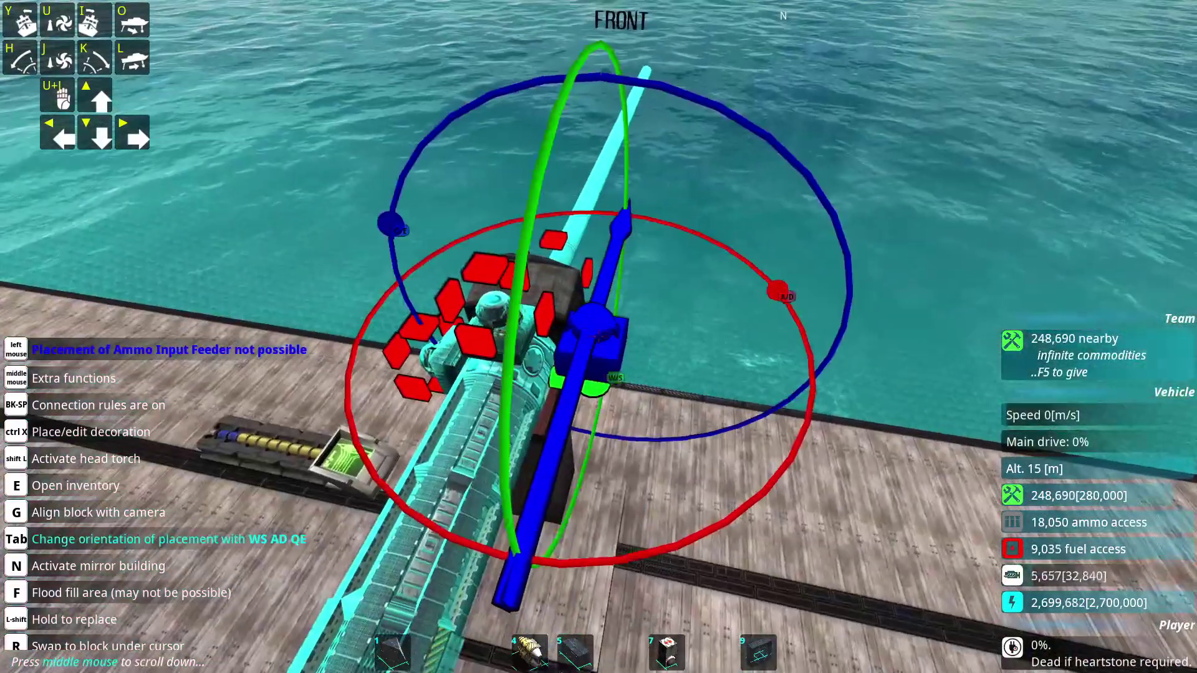
pyautogui.press('a')
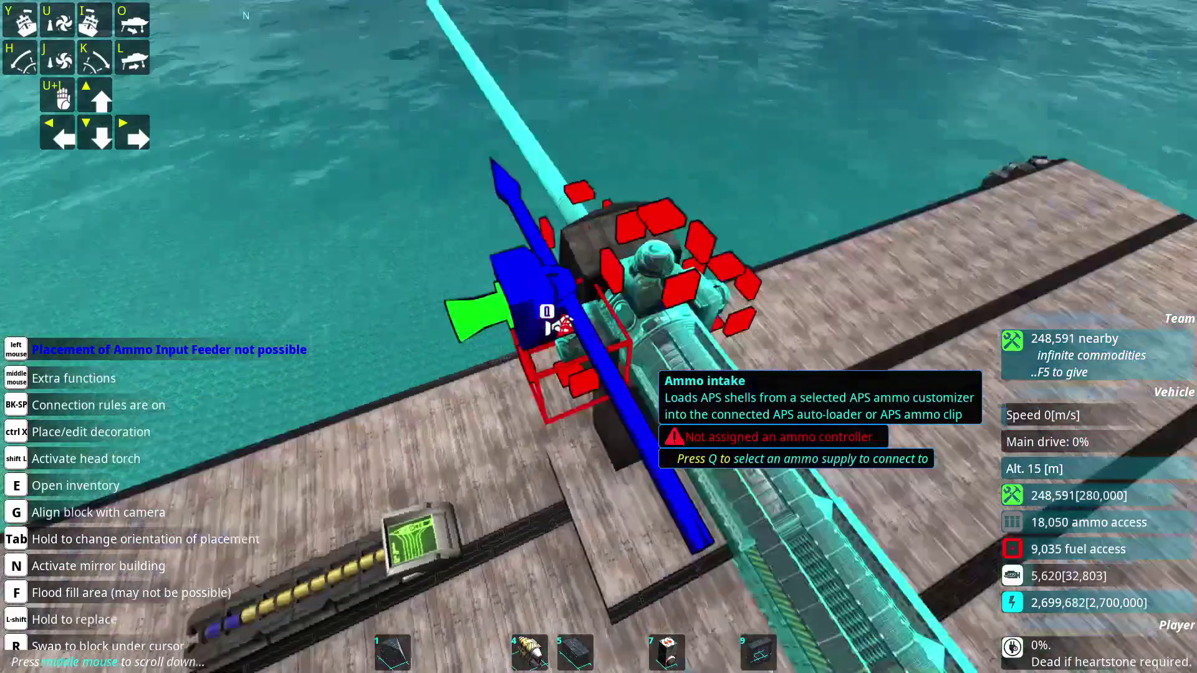
# Force-assign all intakes to the ammo controller, giving 1/1 shells available.
pyautogui.press('q')
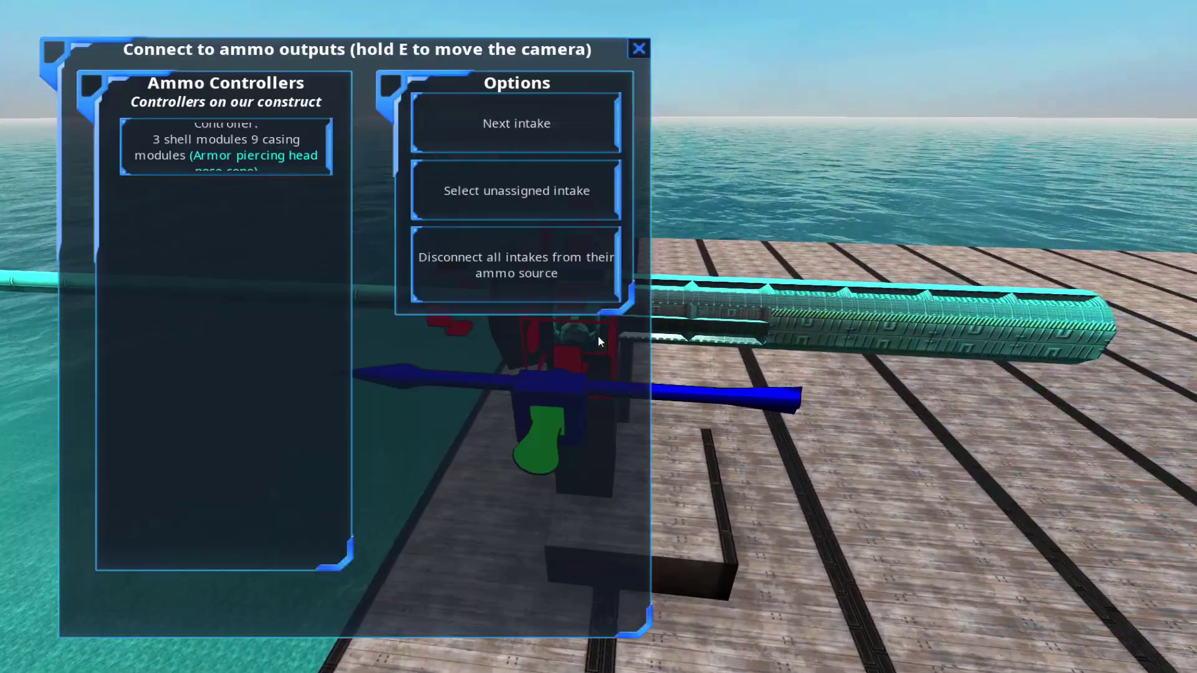
pyautogui.click(230, 162)
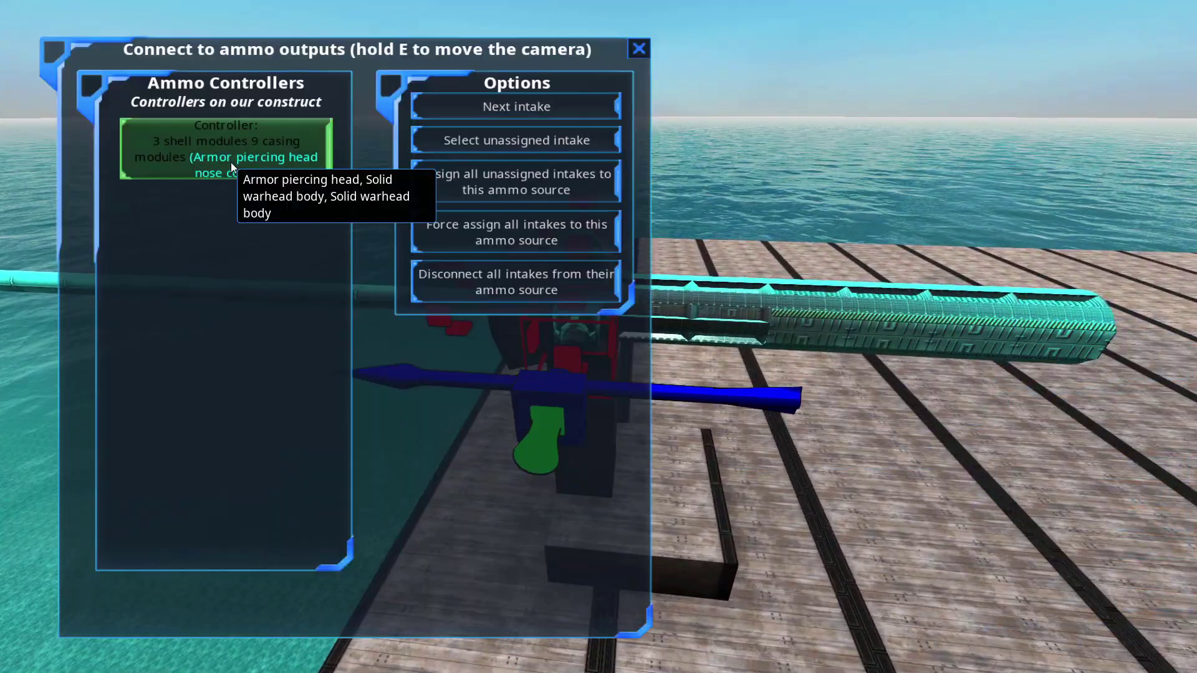
pyautogui.click(462, 237)
pyautogui.press('Escape')
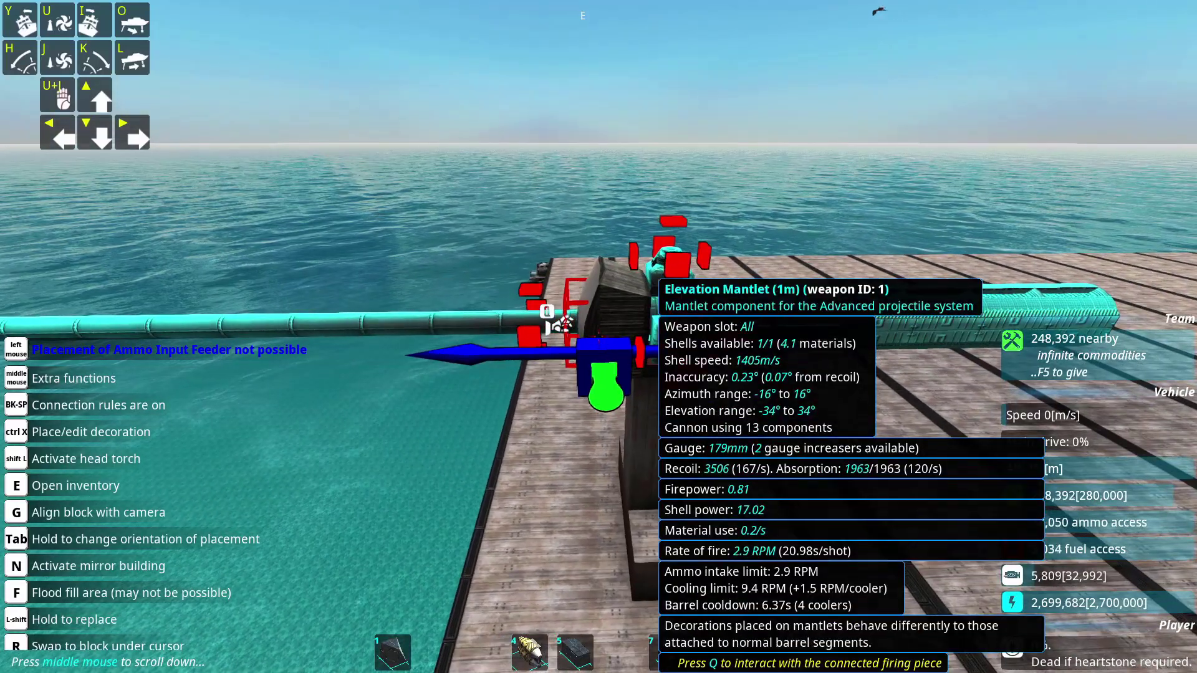
# Select the 2m-shell autoloader and pull the camera up over the platform.
pyautogui.press('e')
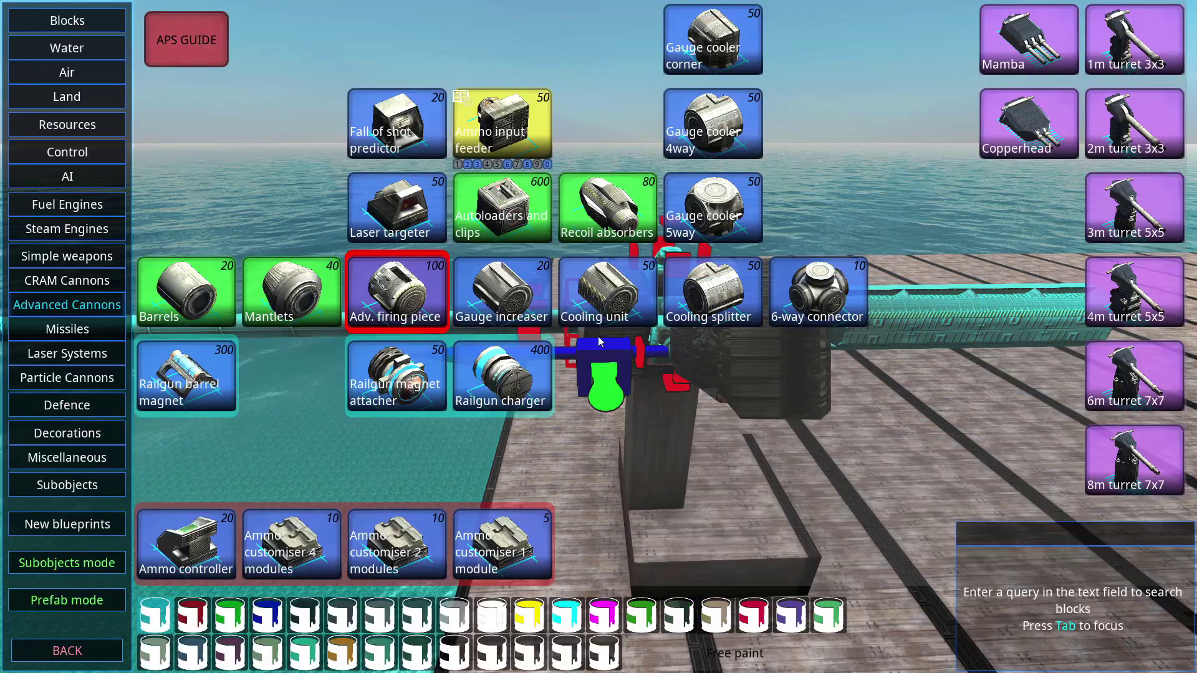
pyautogui.click(508, 217)
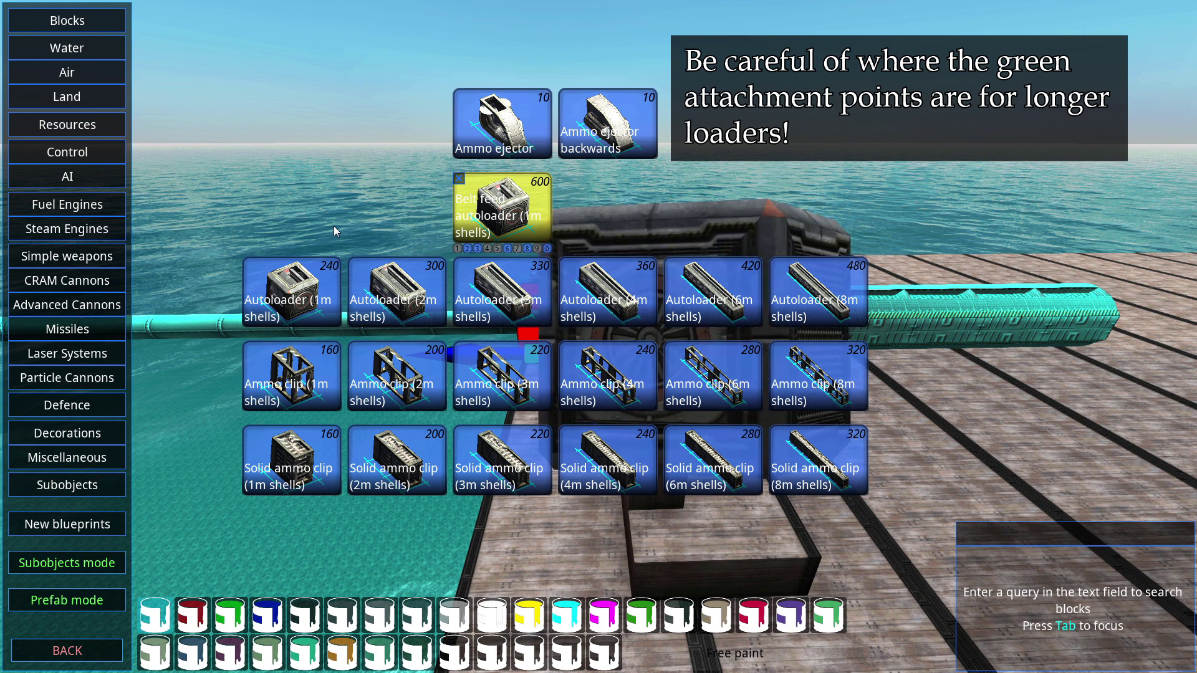
pyautogui.click(447, 289)
pyautogui.press('Tab')
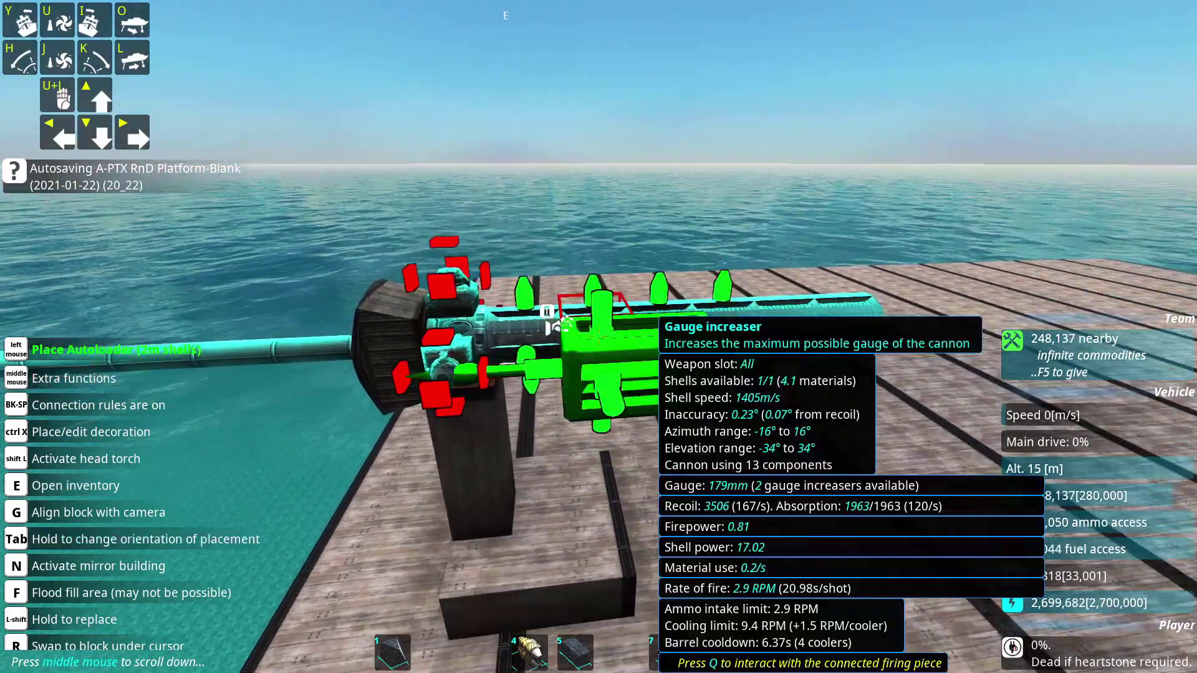
pyautogui.press('s')
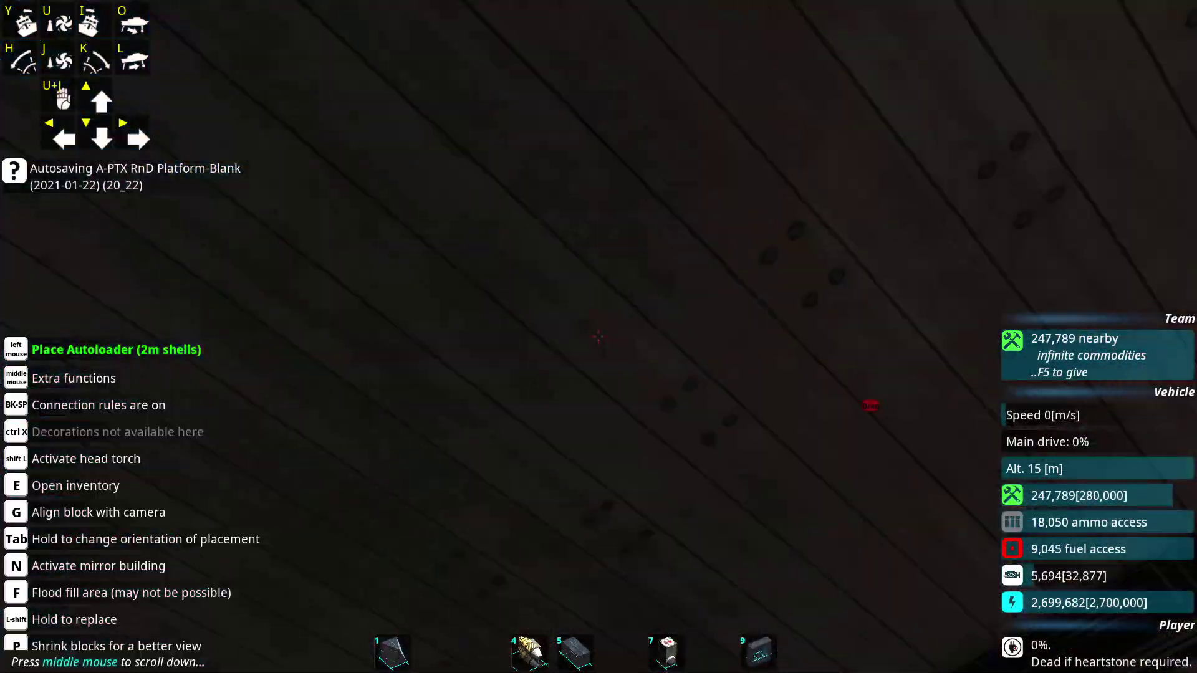
pyautogui.press('s')
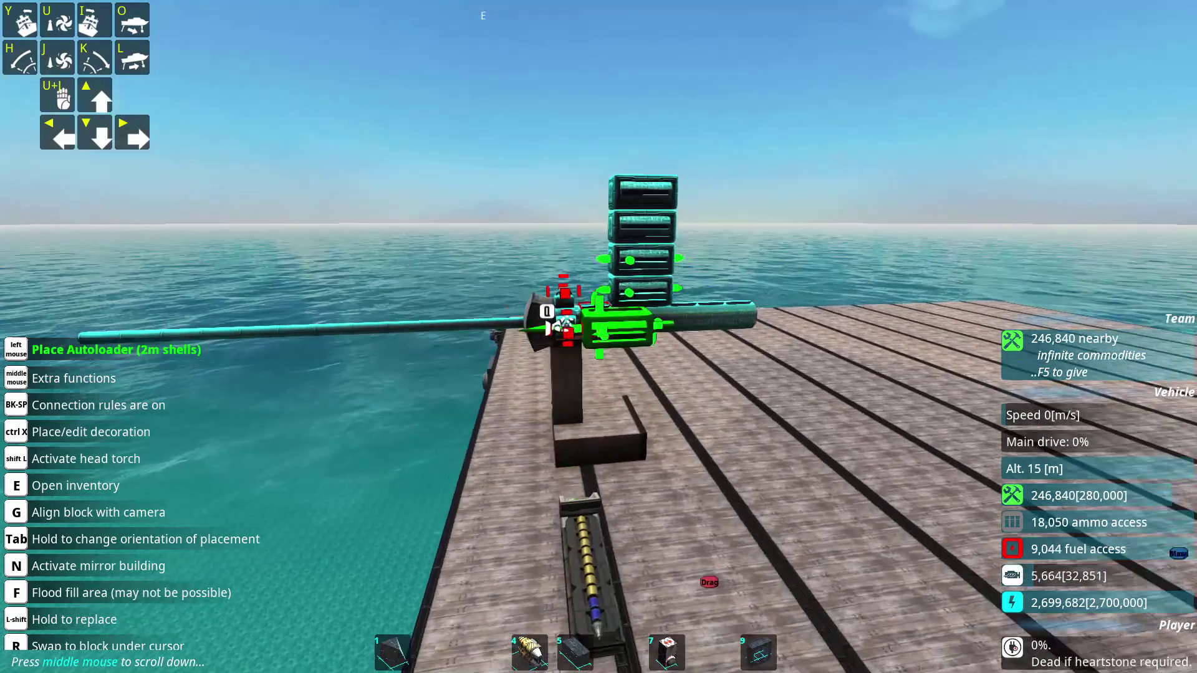
pyautogui.scroll(3, 547, 312)
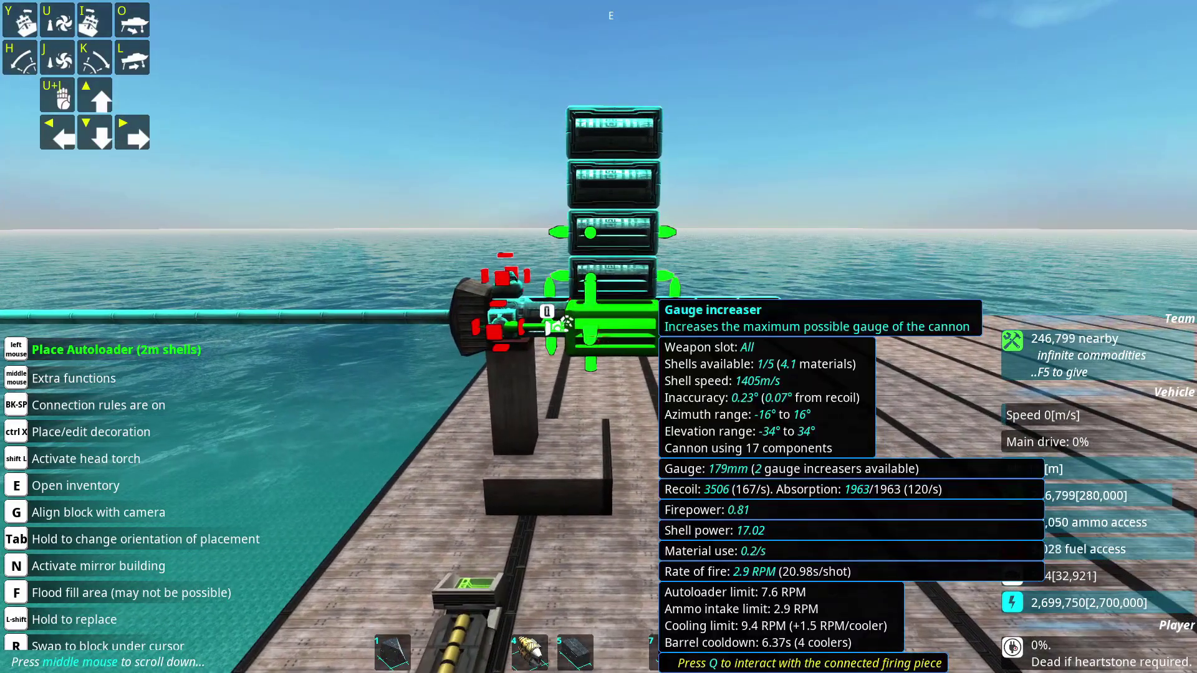
# Stack four layers of 2m solid ammo clips around the autoloaders.
pyautogui.press('e')
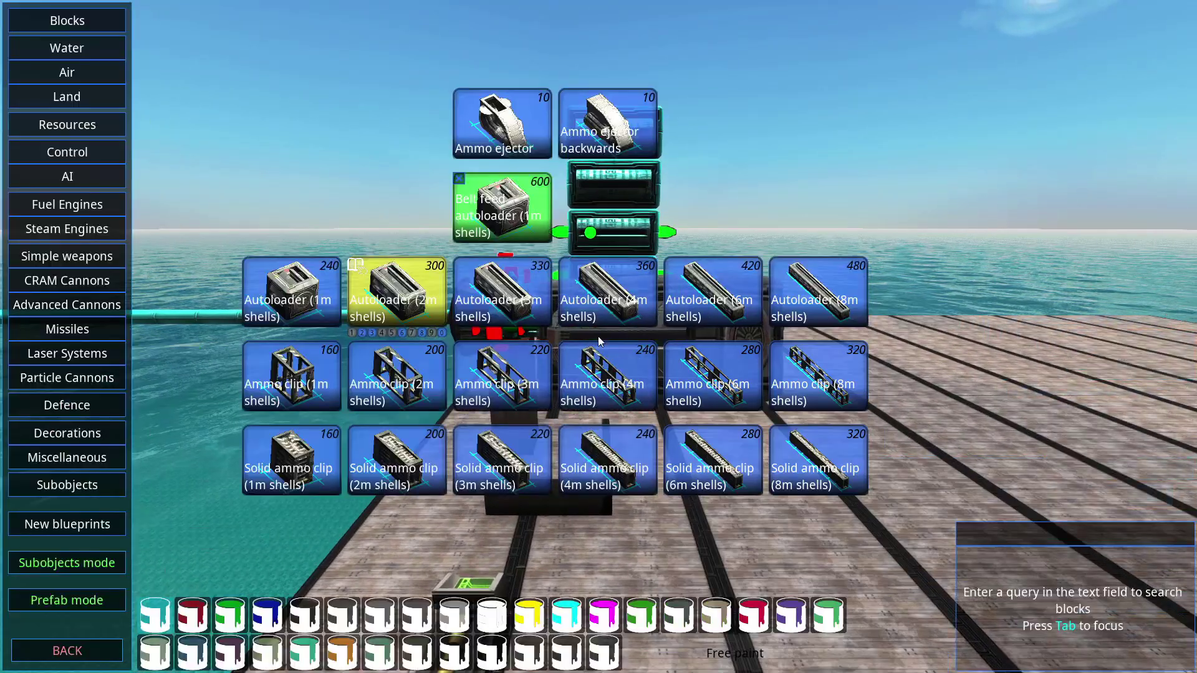
pyautogui.click(392, 463)
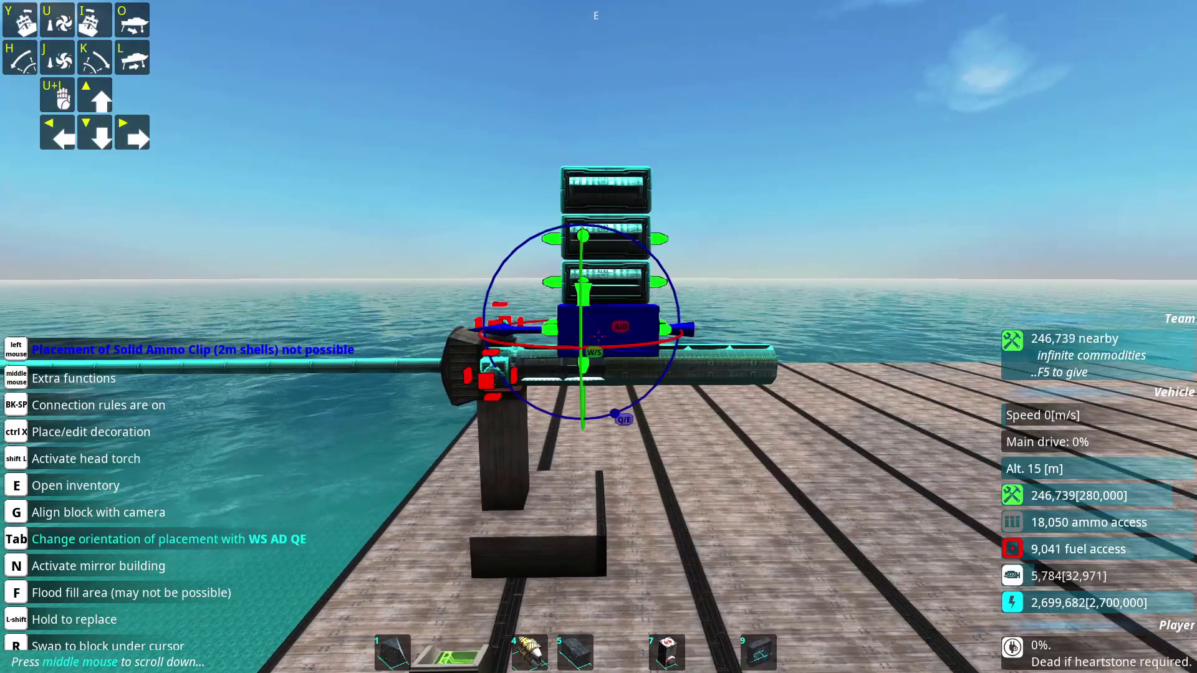
pyautogui.click(547, 312)
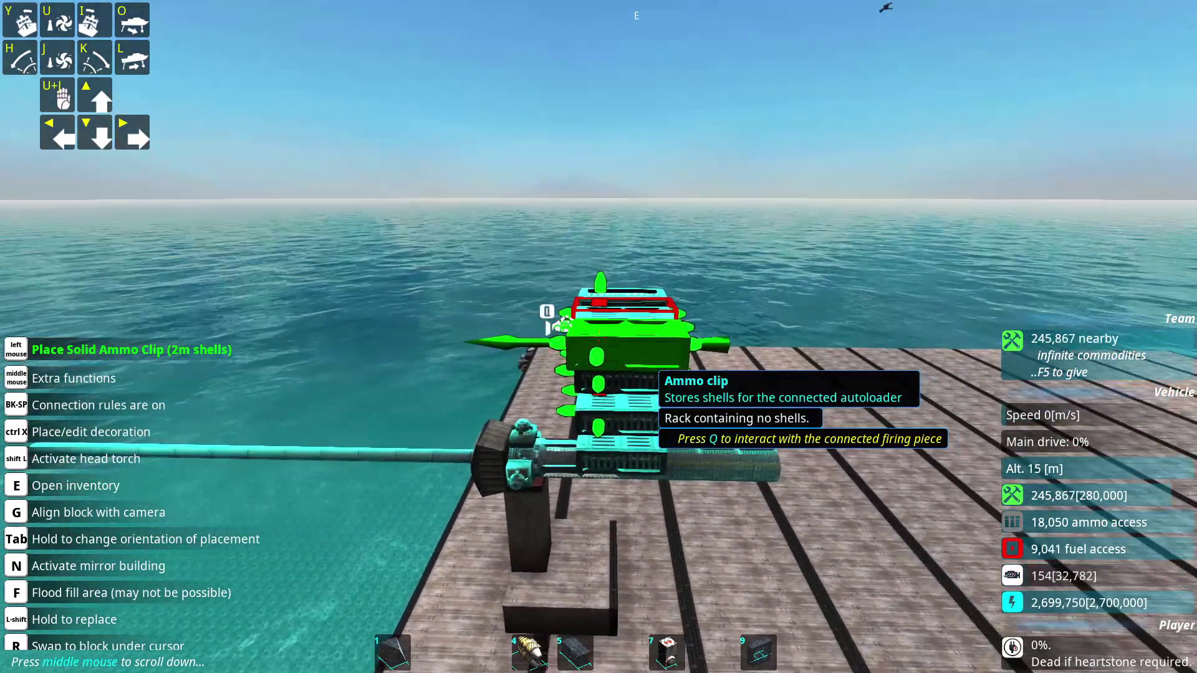
pyautogui.click(547, 311)
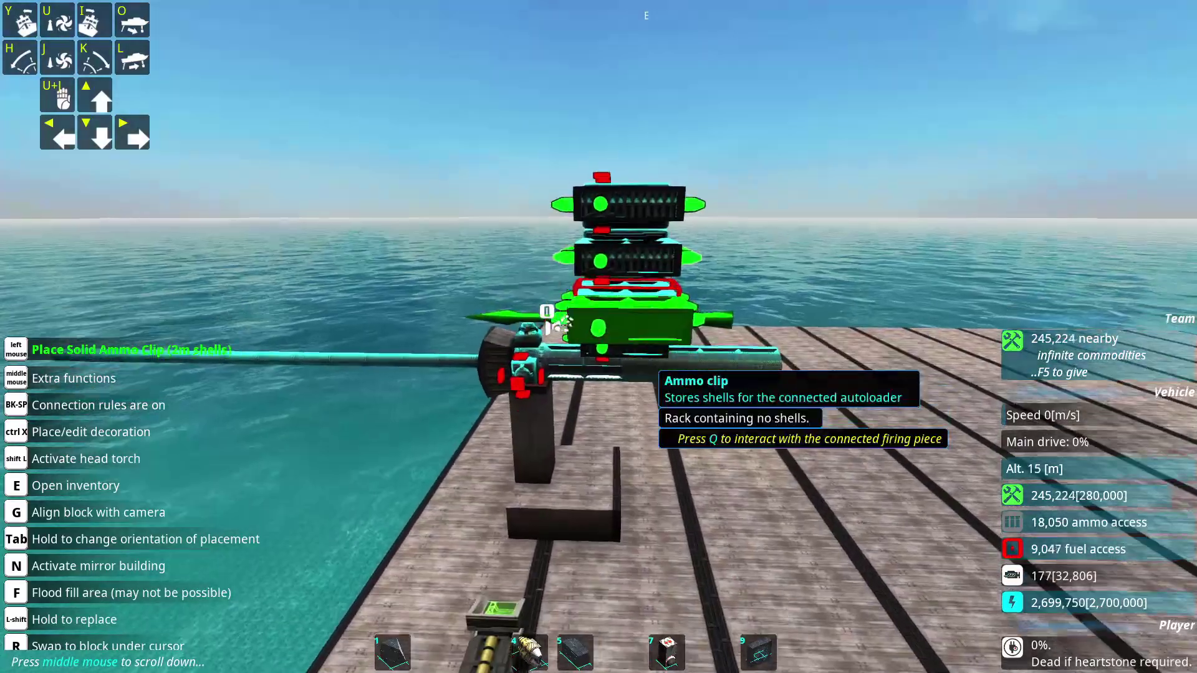
pyautogui.click(547, 312)
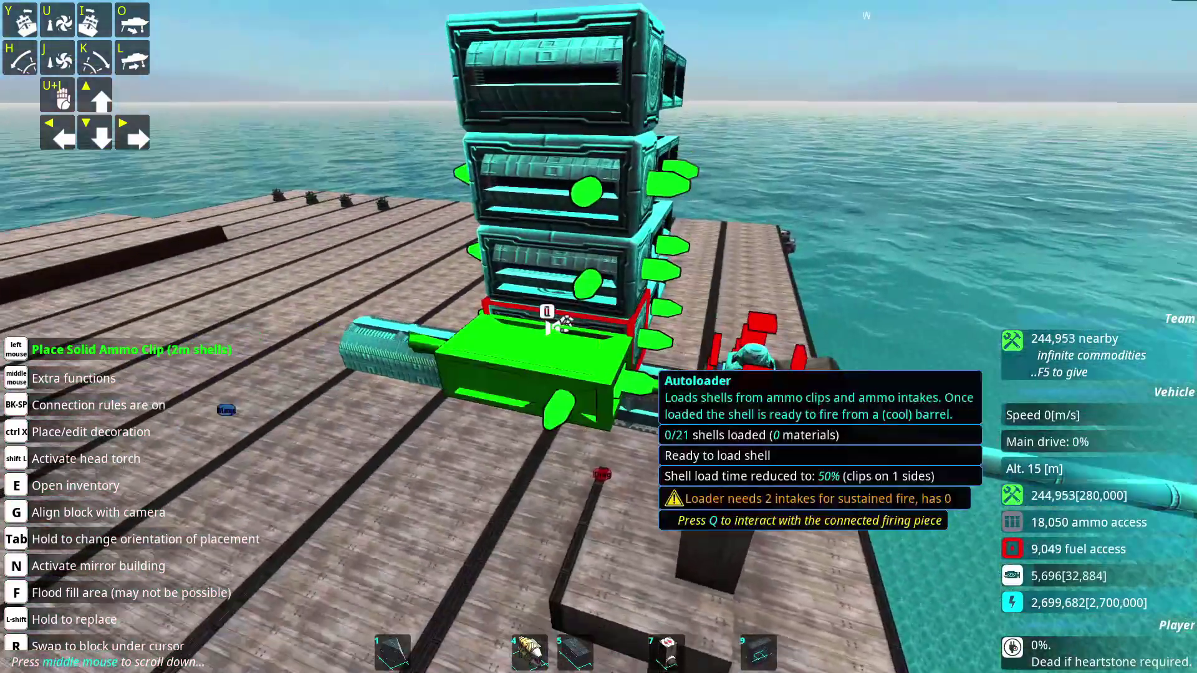
pyautogui.click(546, 312)
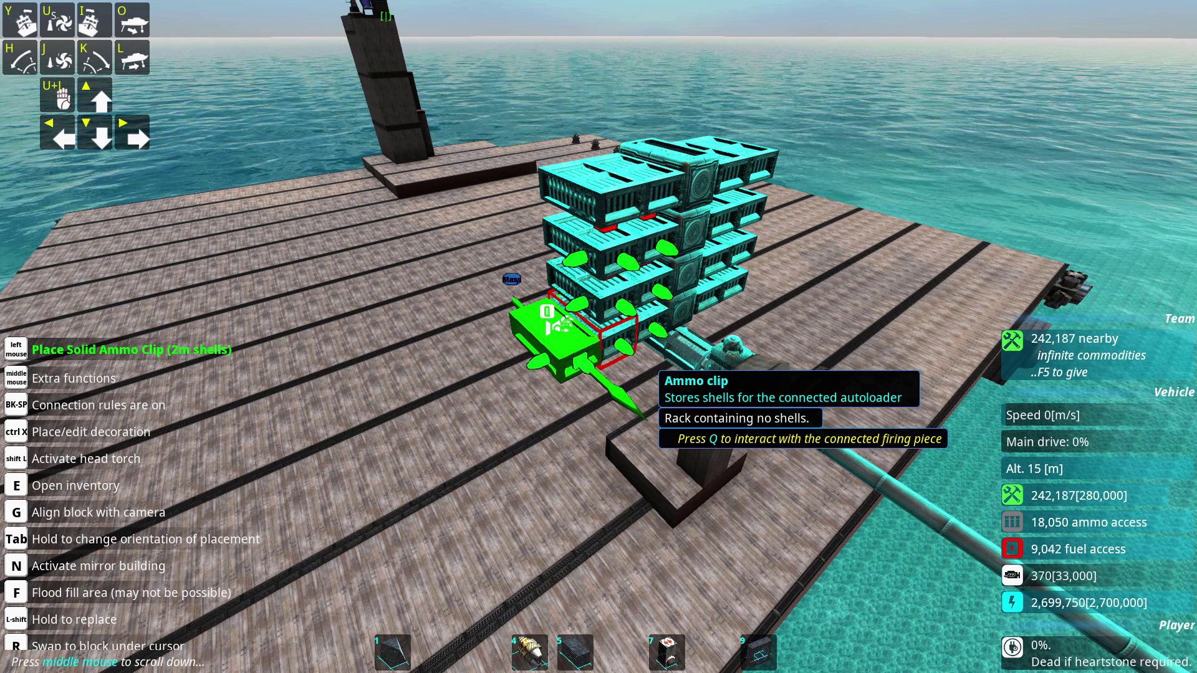
# Attach a 4m hydraulic recoil absorber lying along the cannon barrel.
pyautogui.press('e')
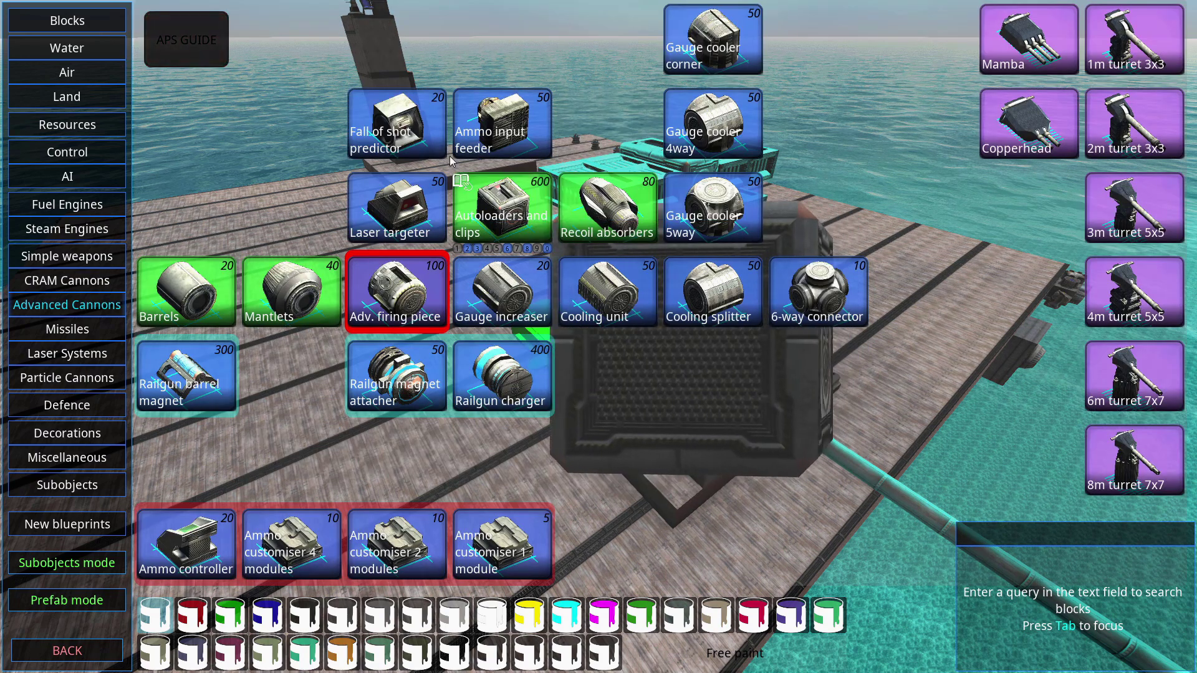
pyautogui.moveTo(564, 215)
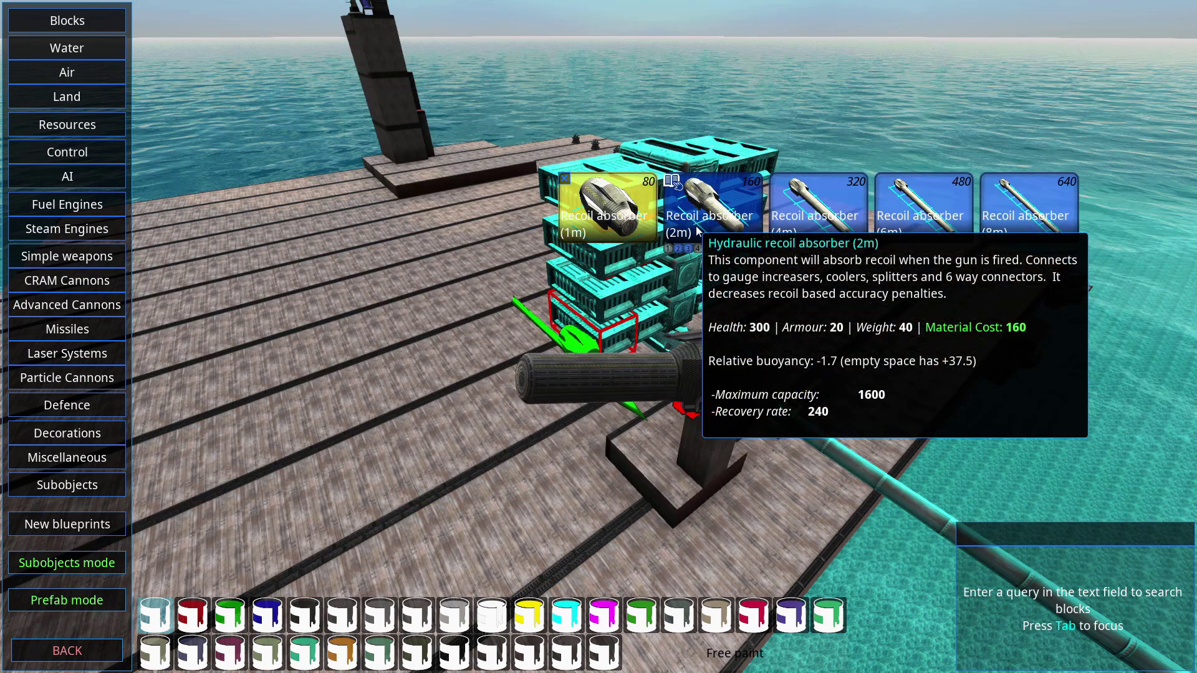
pyautogui.click(806, 227)
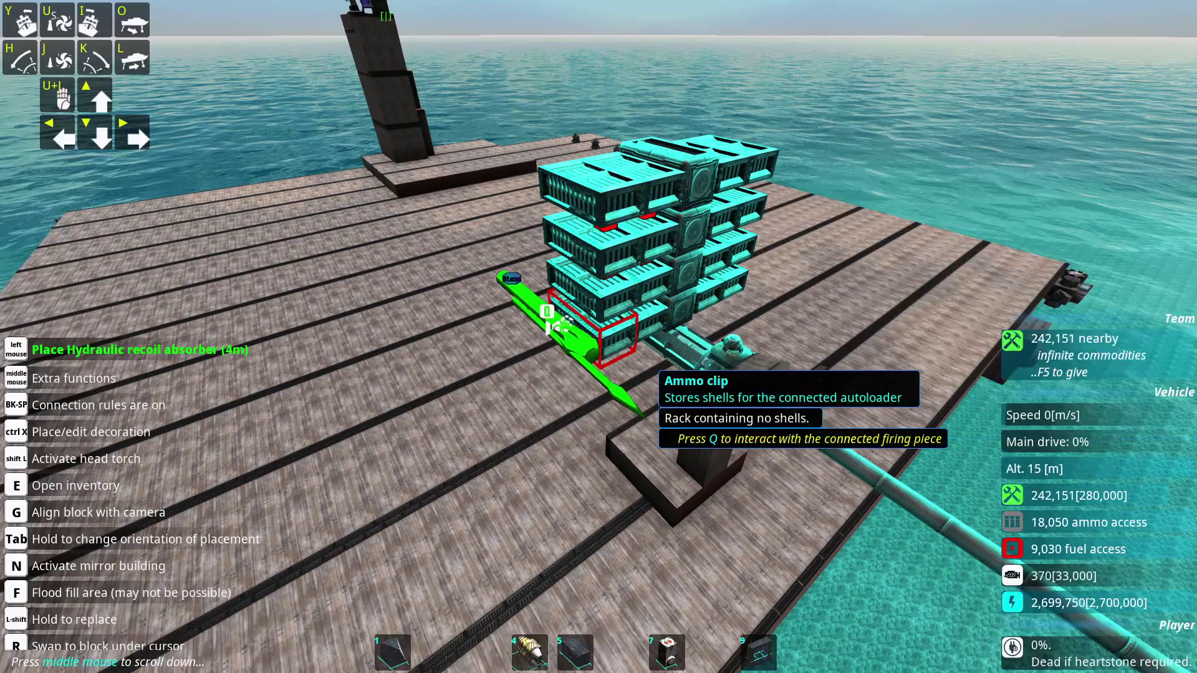
pyautogui.press('w')
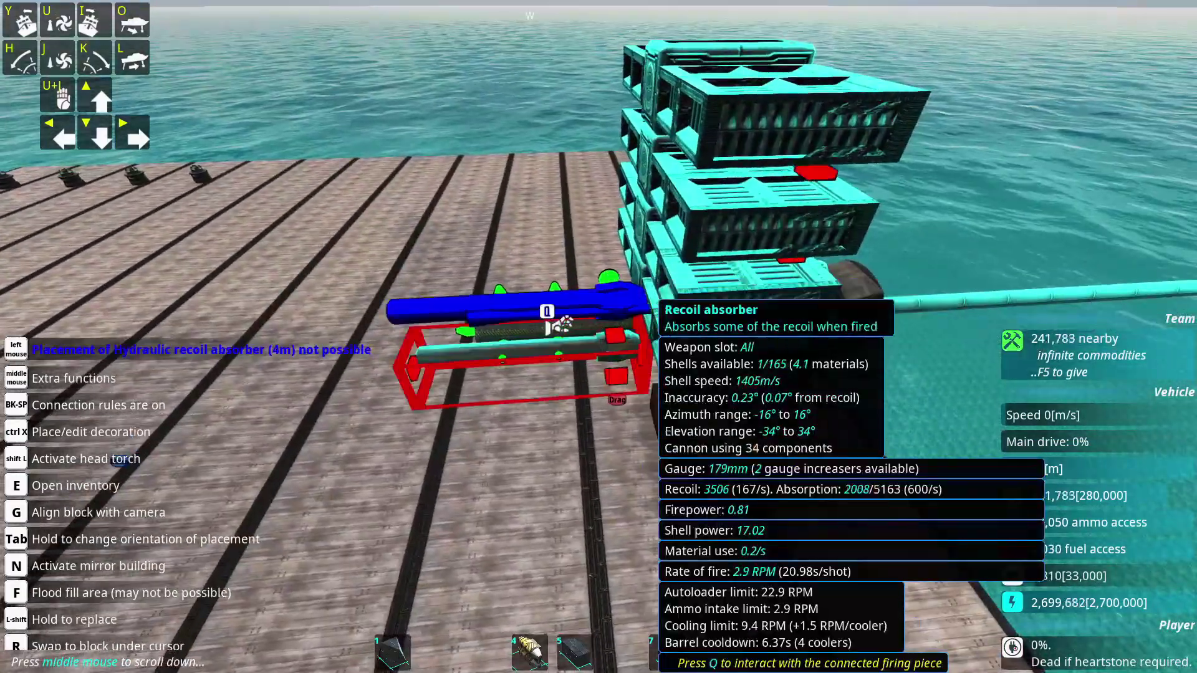
pyautogui.press('Tab')
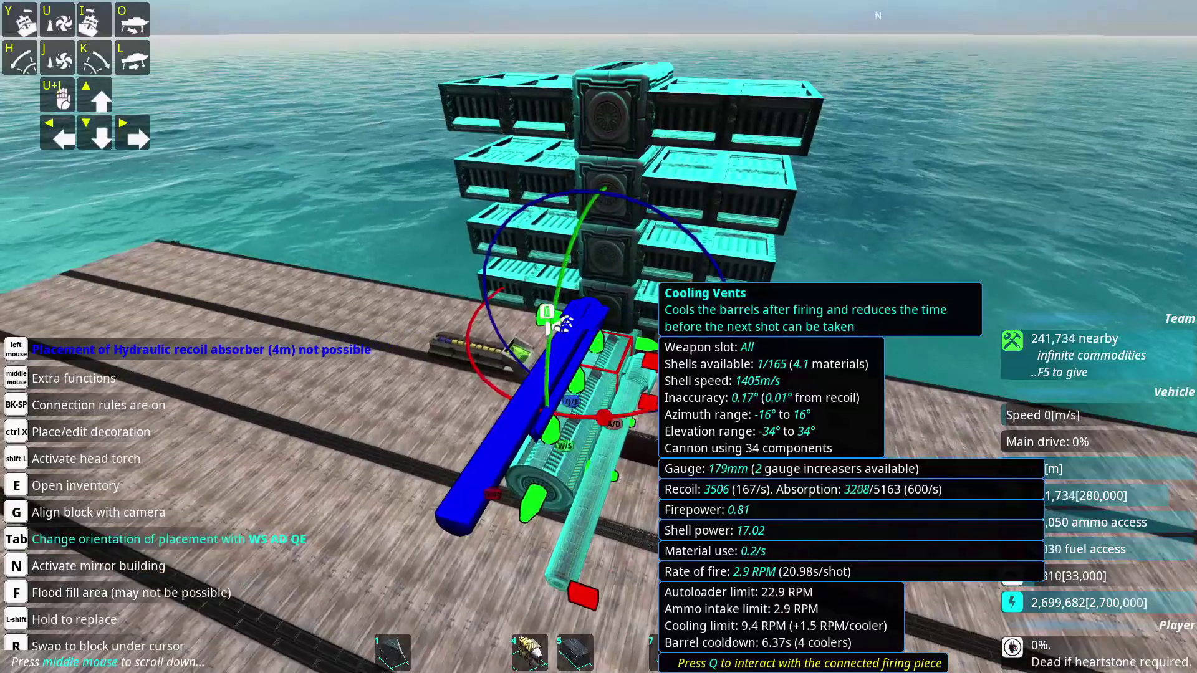
pyautogui.click(547, 312)
# Orbit around the cannon to confirm 11563/11563 absorption and a 9.4 RPM fire rate.
pyautogui.press('d')
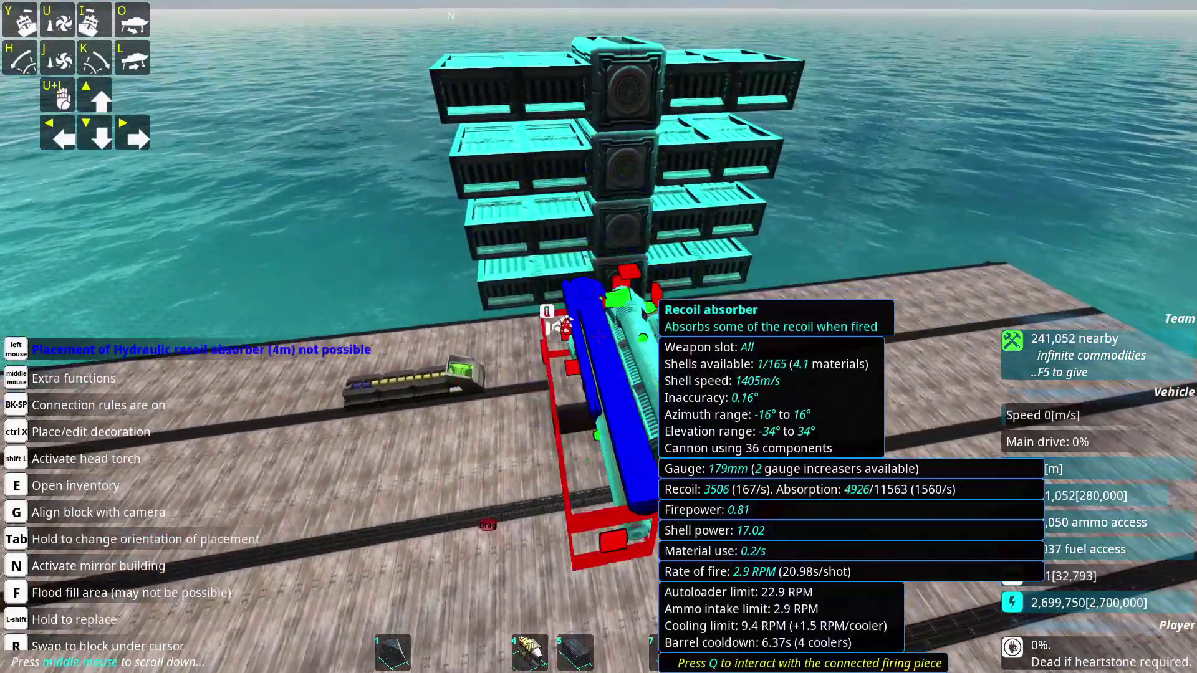
pyautogui.press('a')
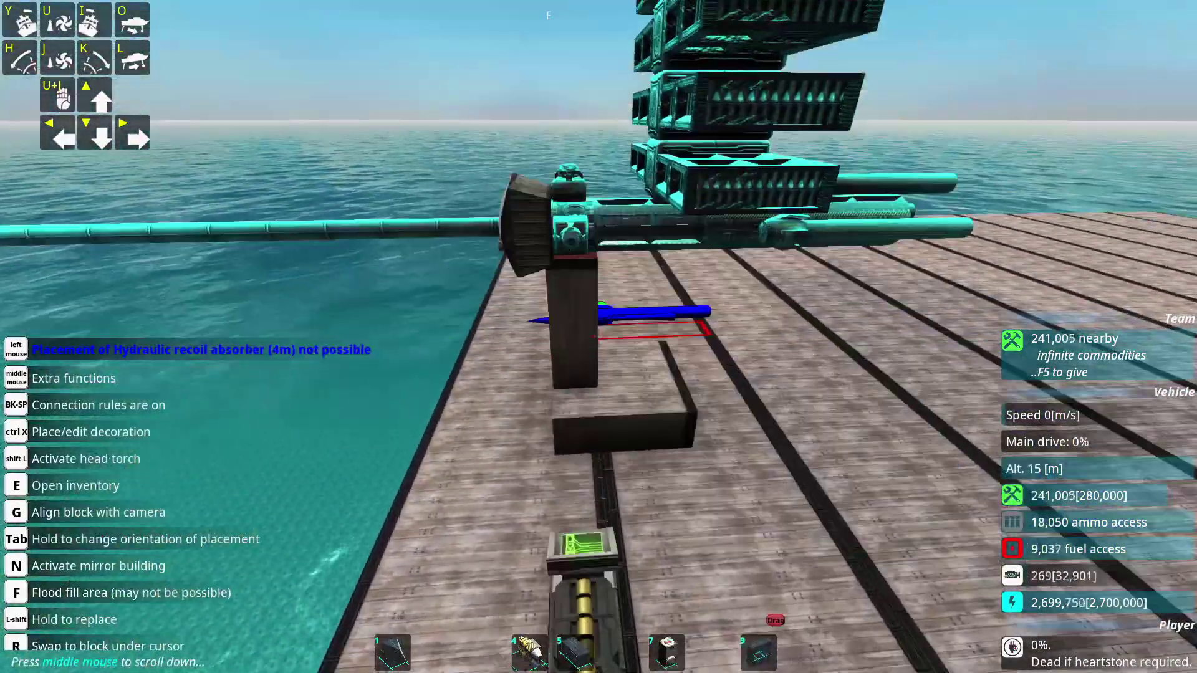
pyautogui.press('a')
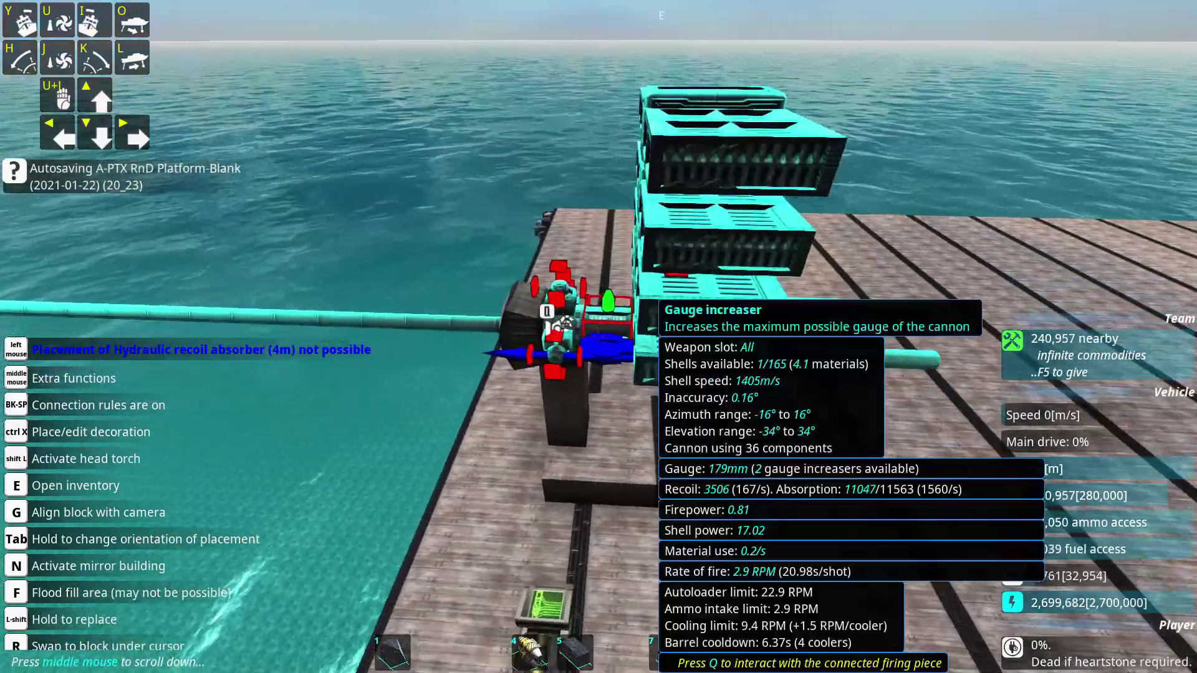
pyautogui.press('a')
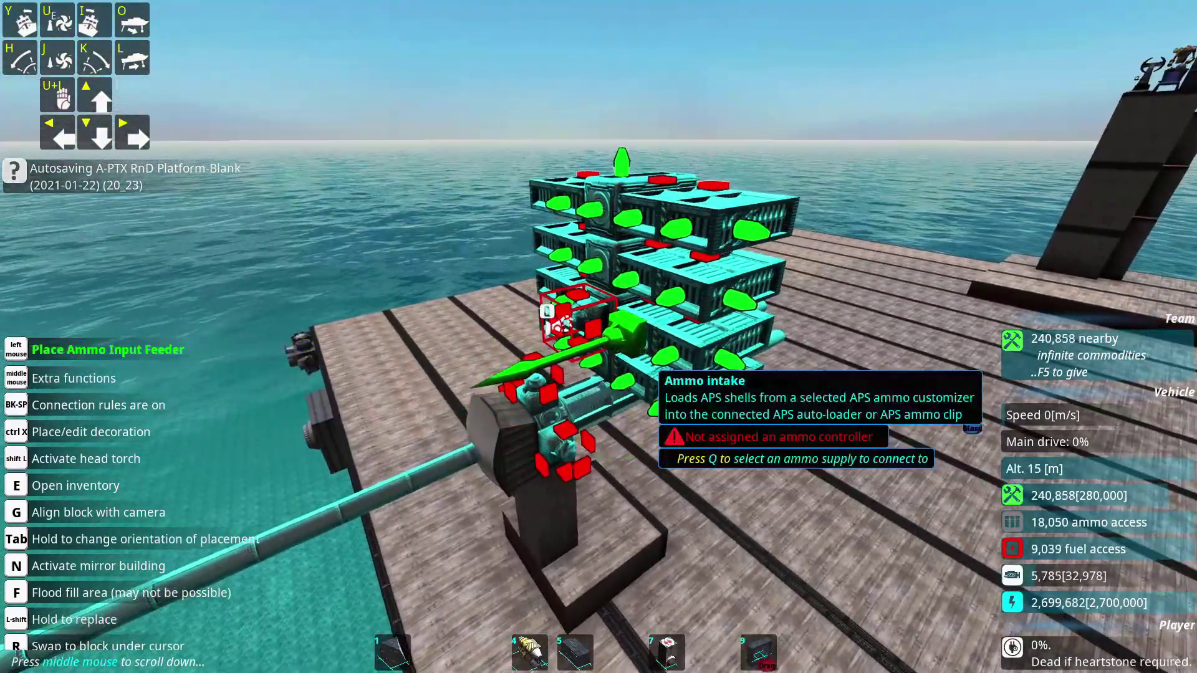
pyautogui.press('a')
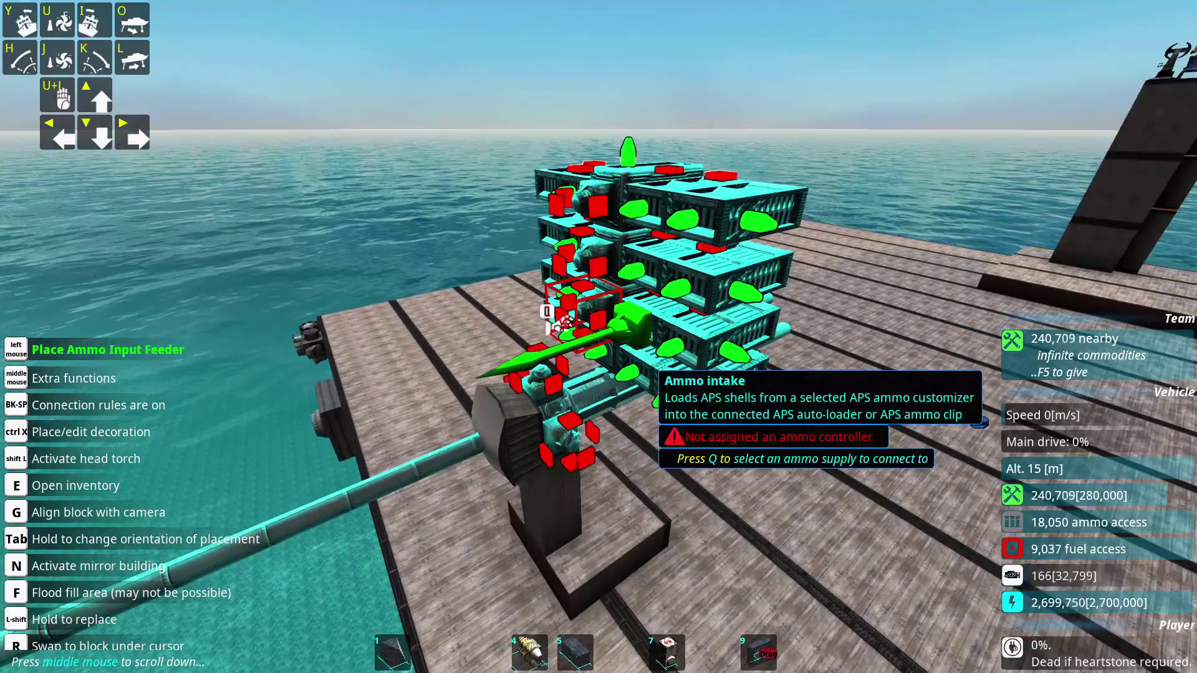
pyautogui.press('a')
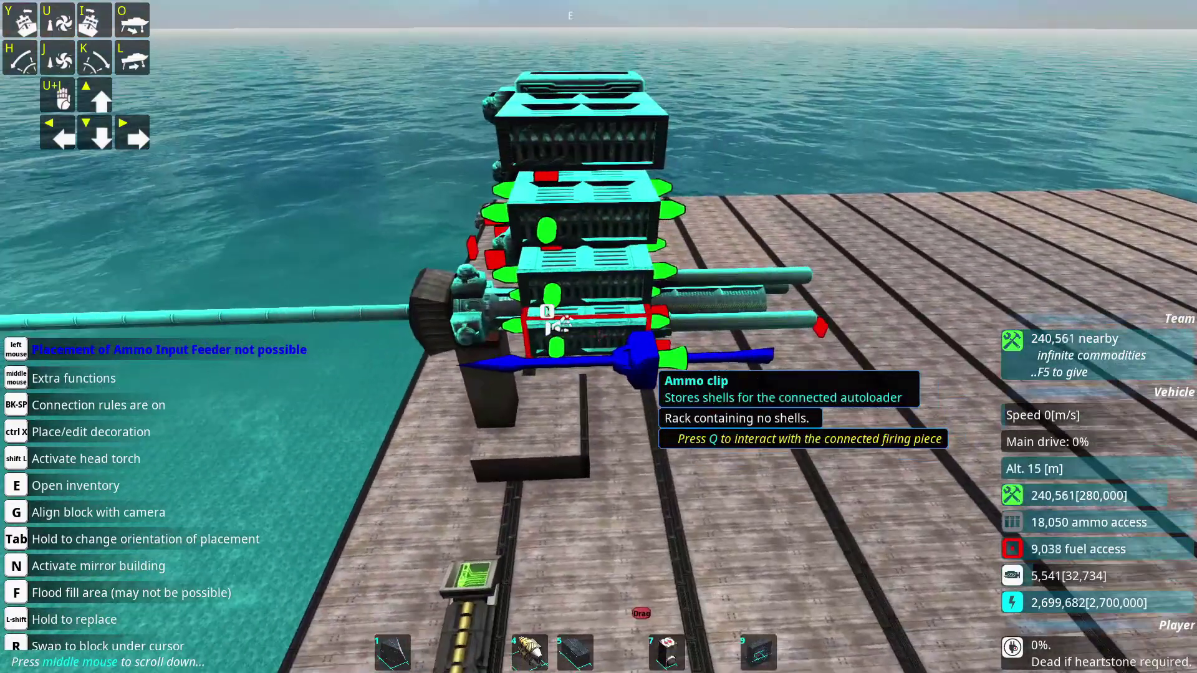
pyautogui.press('a')
pyautogui.press('a')
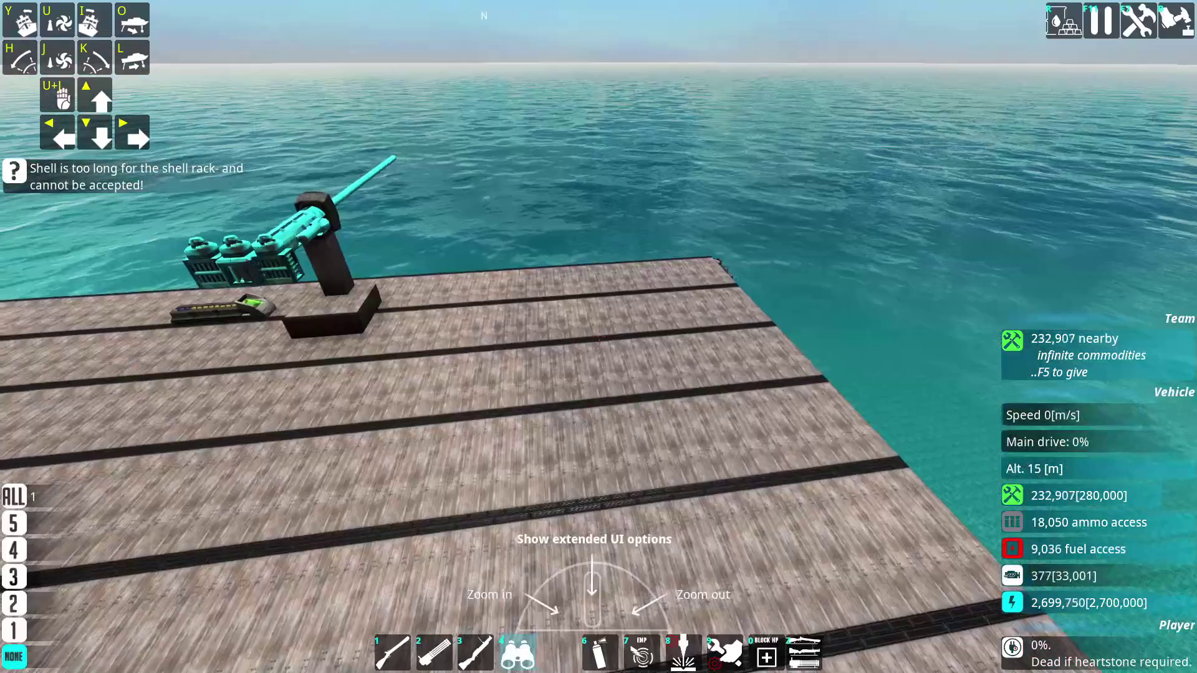
# Place a 7x7 turret template prefab from the Subobjects category onto the deck.
pyautogui.press('e')
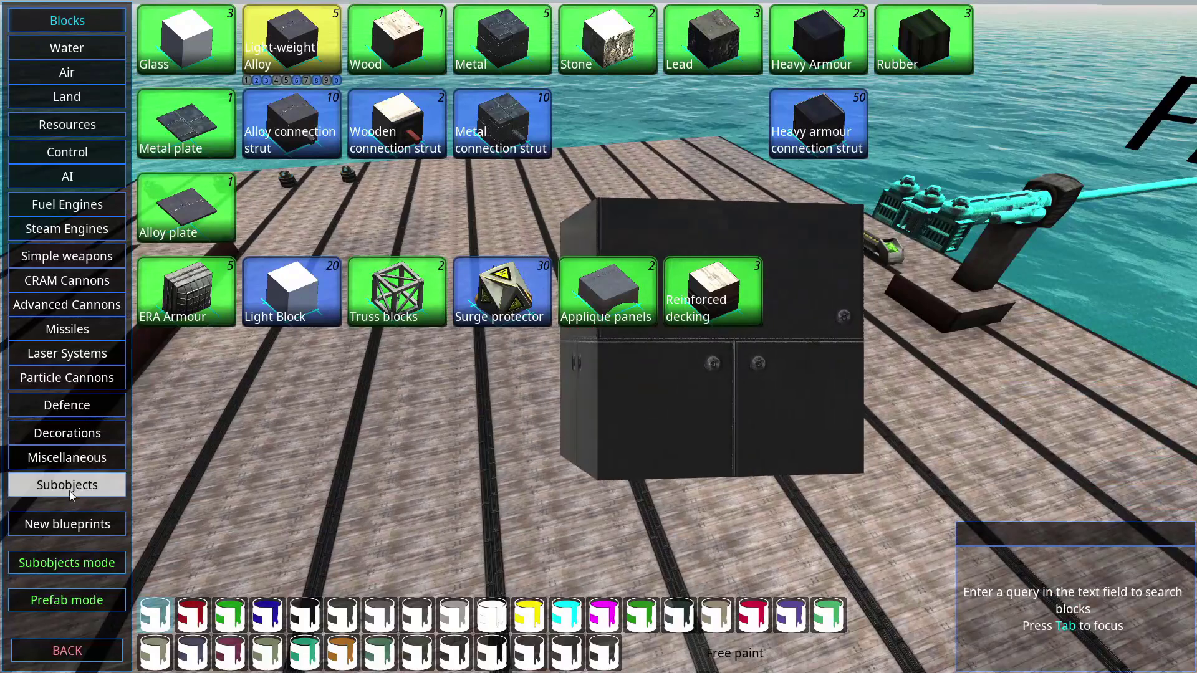
pyautogui.click(69, 485)
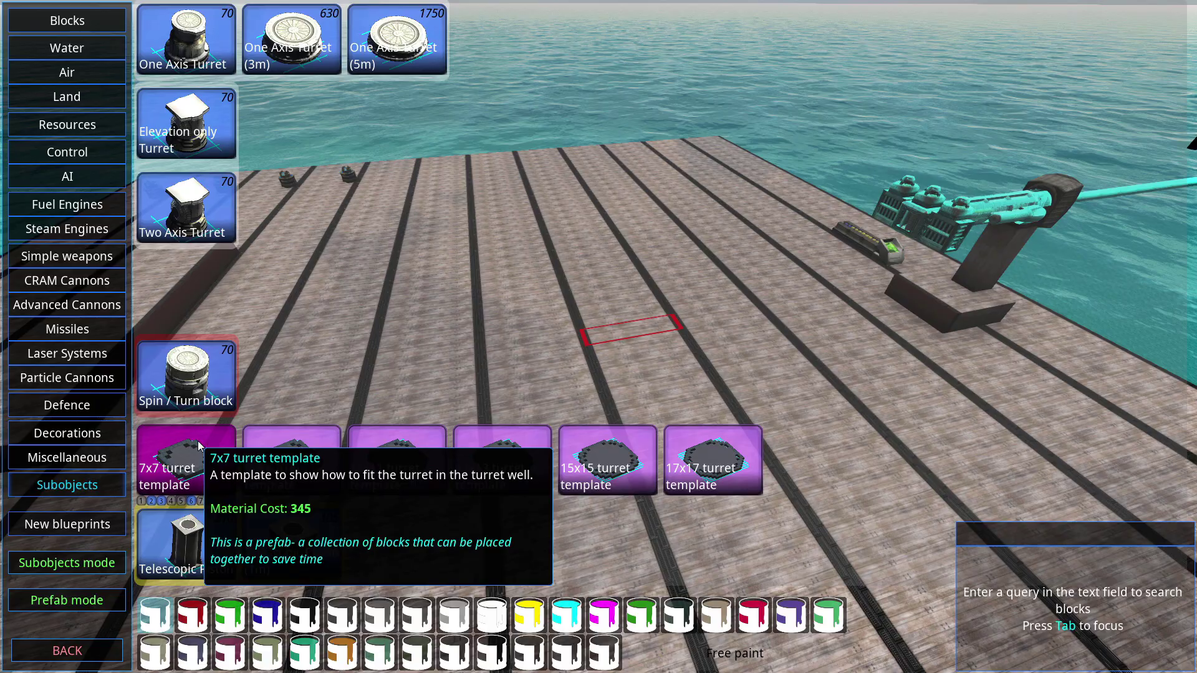
pyautogui.click(187, 462)
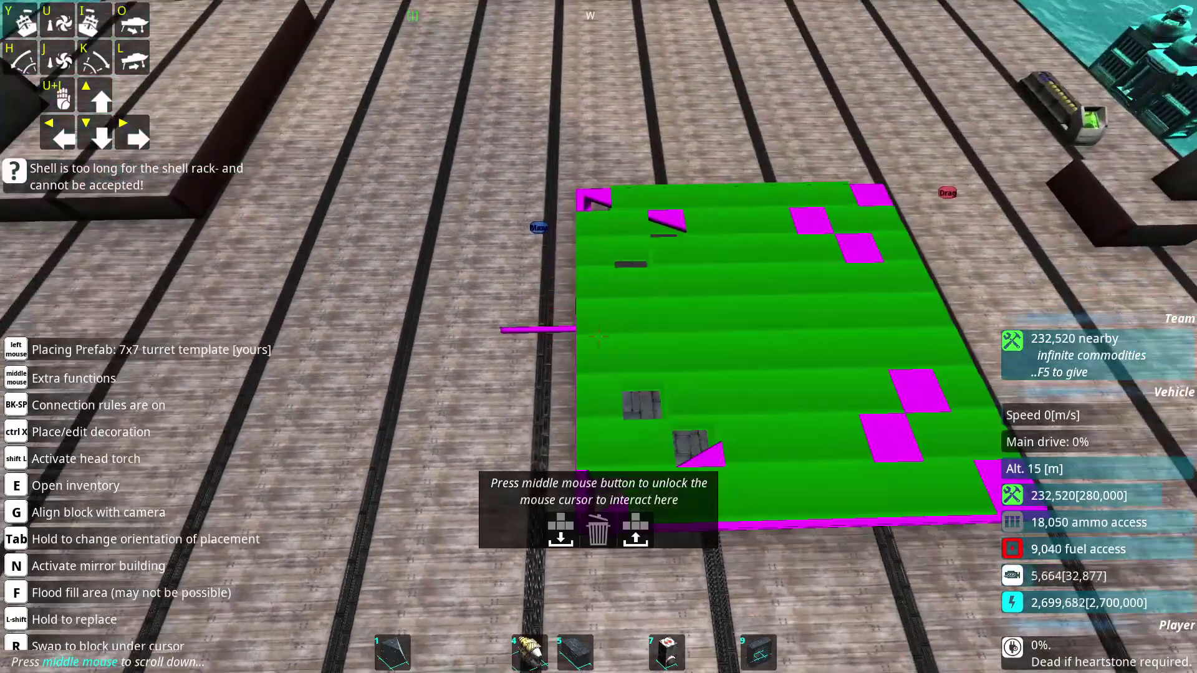
pyautogui.click(598, 336)
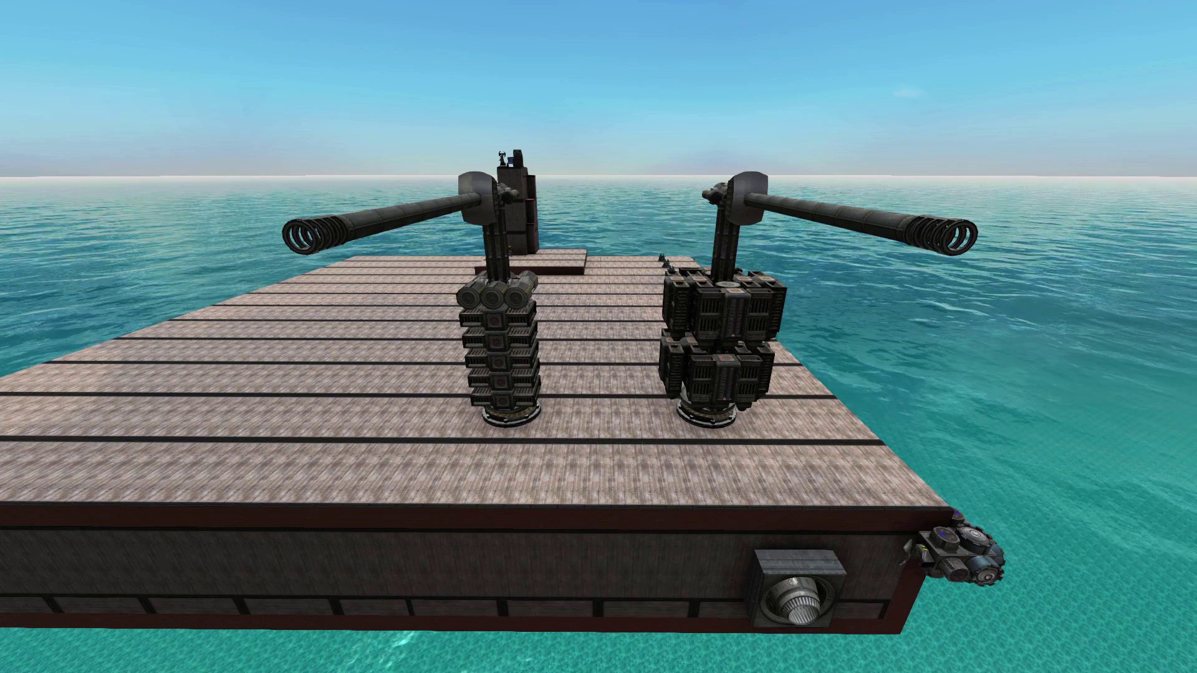
pyautogui.press('w')
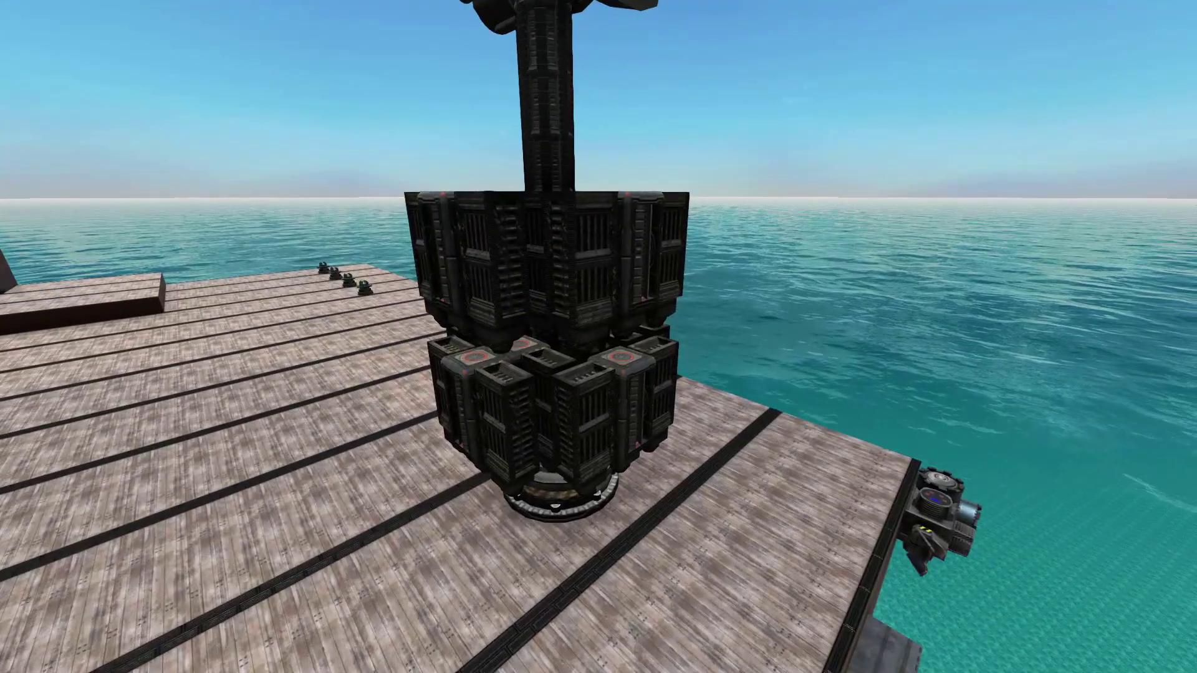